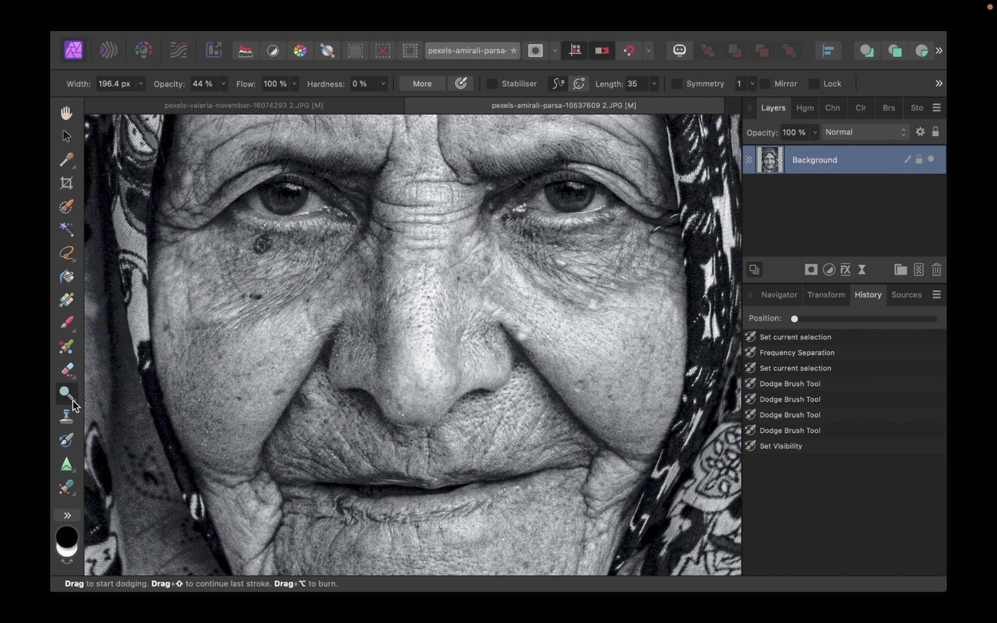
Select the Dodge Brush Tool and paste a copy of the portrait as a new layer.
left_click(71, 399)
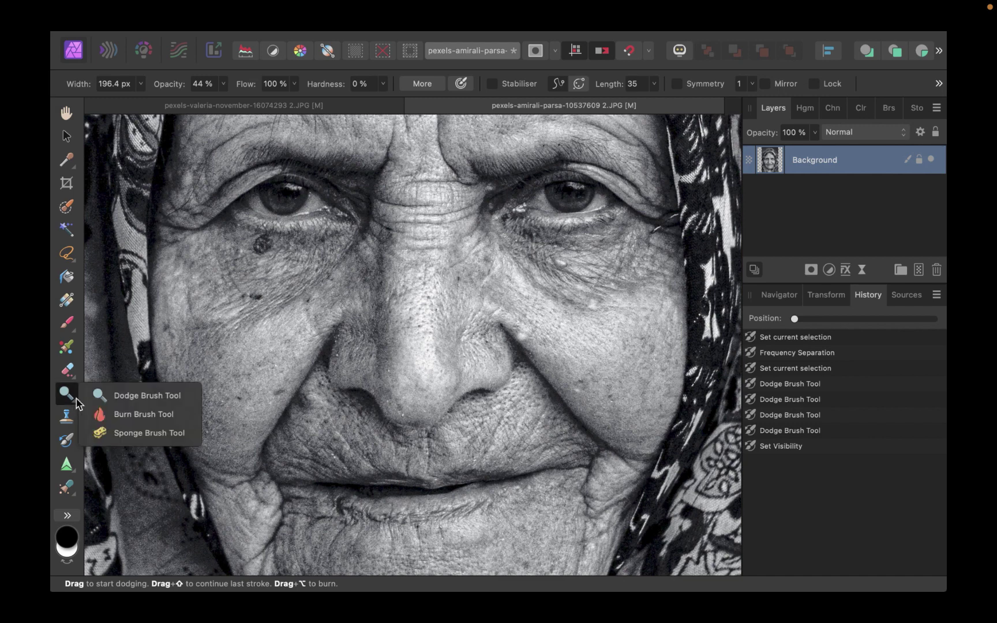
left_click(799, 320)
key("super+v")
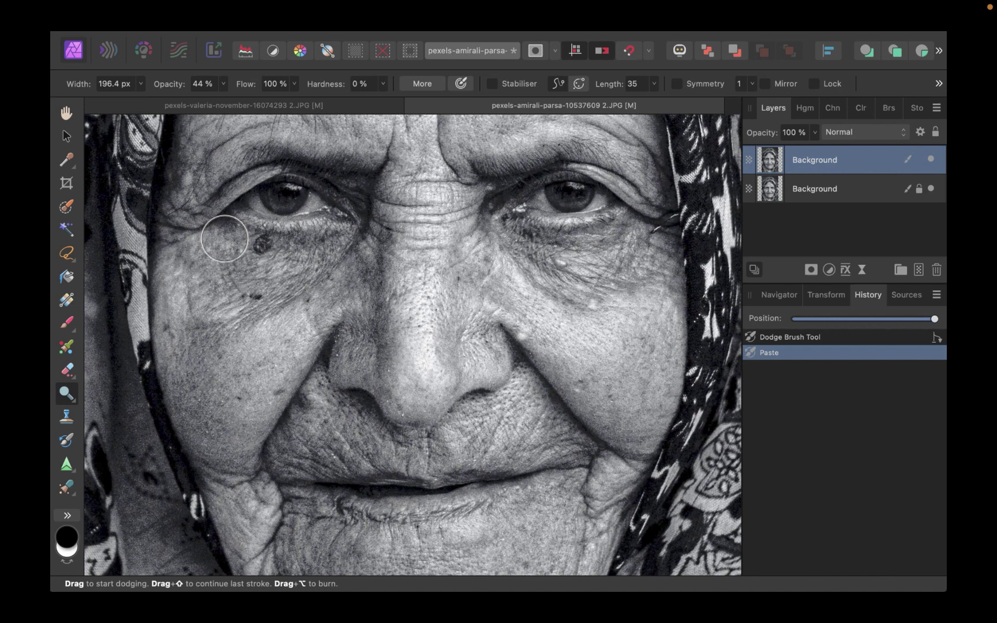
Dodge beside and below the left eye, around the mole, and under the right eye.
left_click(225, 238)
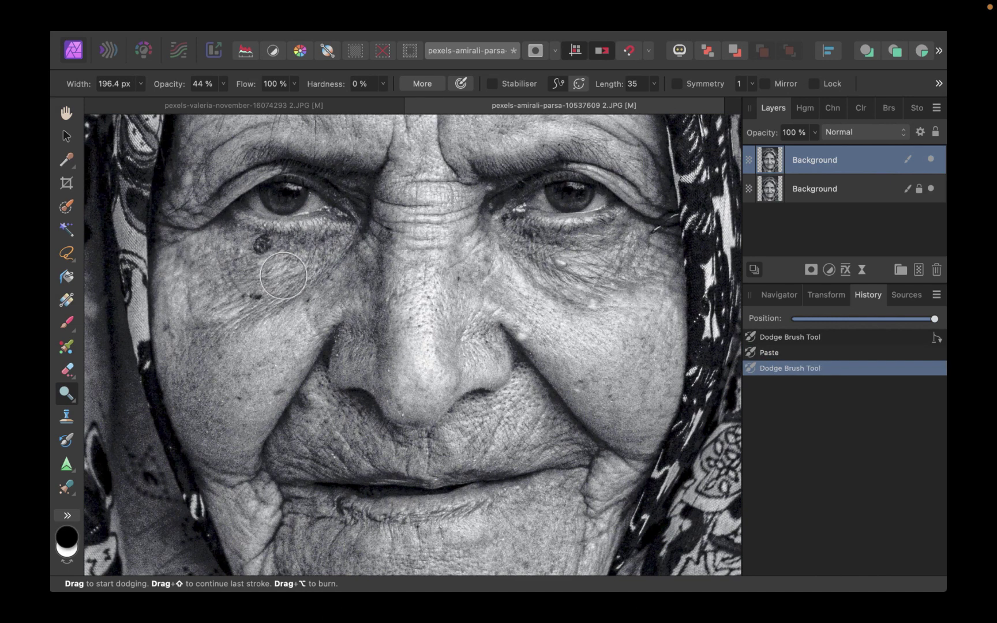
left_click(334, 243)
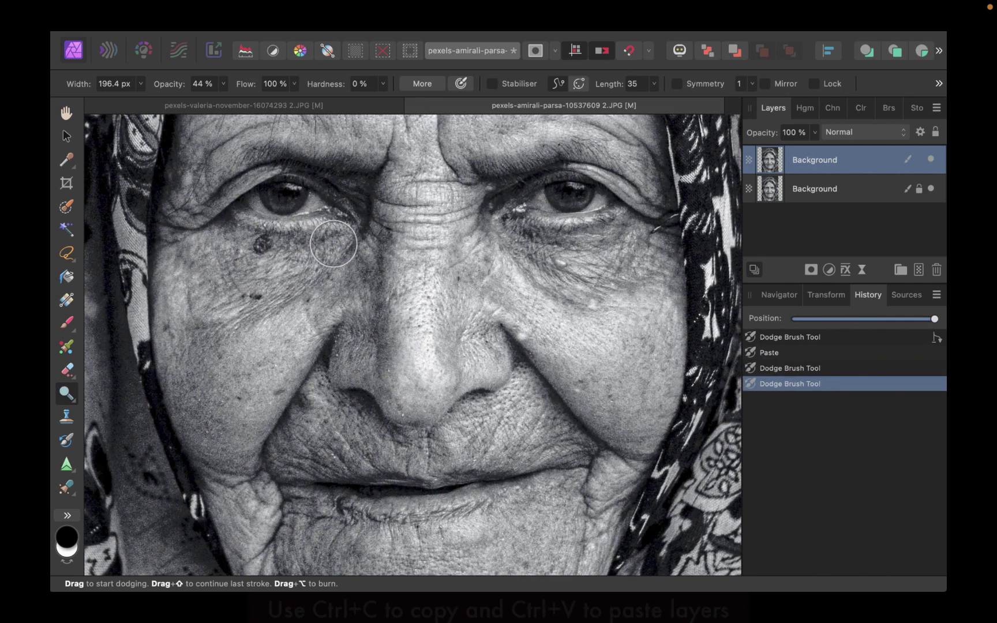
left_click(329, 245)
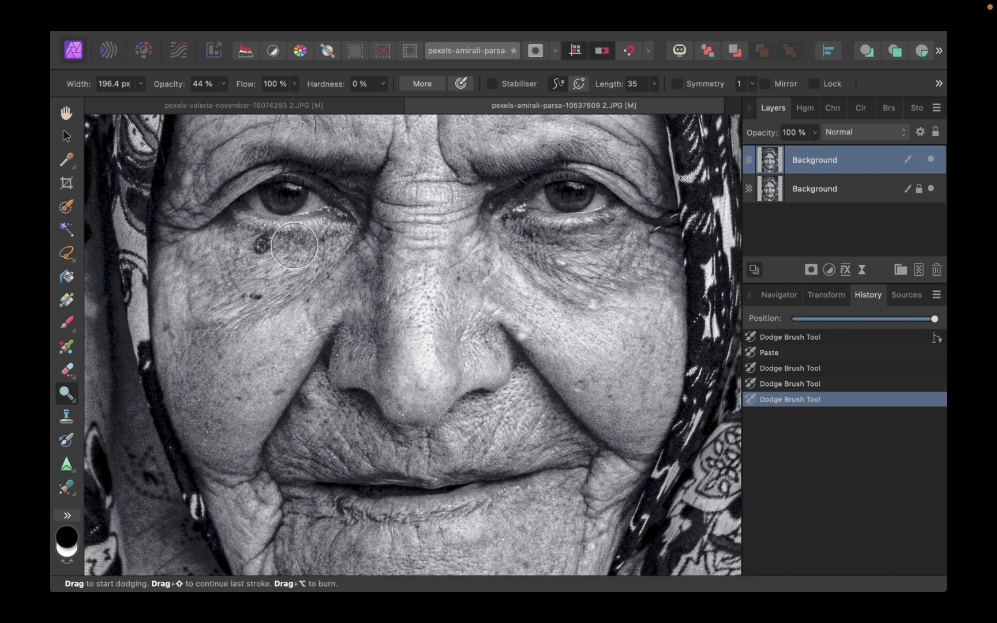
mouse_move(292, 245)
left_mouse_down()
mouse_move(340, 245)
mouse_move(309, 259)
mouse_move(283, 277)
left_mouse_up()
mouse_move(288, 222)
left_mouse_down()
mouse_move(263, 241)
mouse_move(248, 229)
left_mouse_up()
left_click_drag(252, 242, 278, 256)
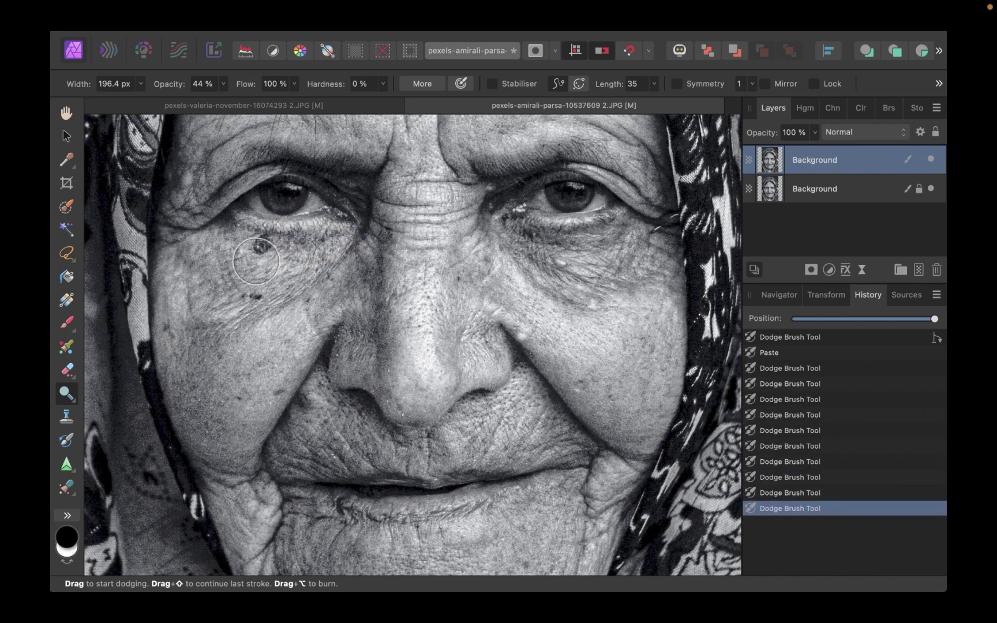
mouse_move(555, 233)
left_mouse_down()
mouse_move(510, 241)
mouse_move(577, 243)
mouse_move(539, 267)
mouse_move(620, 245)
mouse_move(522, 240)
mouse_move(642, 235)
mouse_move(639, 253)
mouse_move(603, 269)
mouse_move(555, 266)
mouse_move(499, 231)
left_mouse_up()
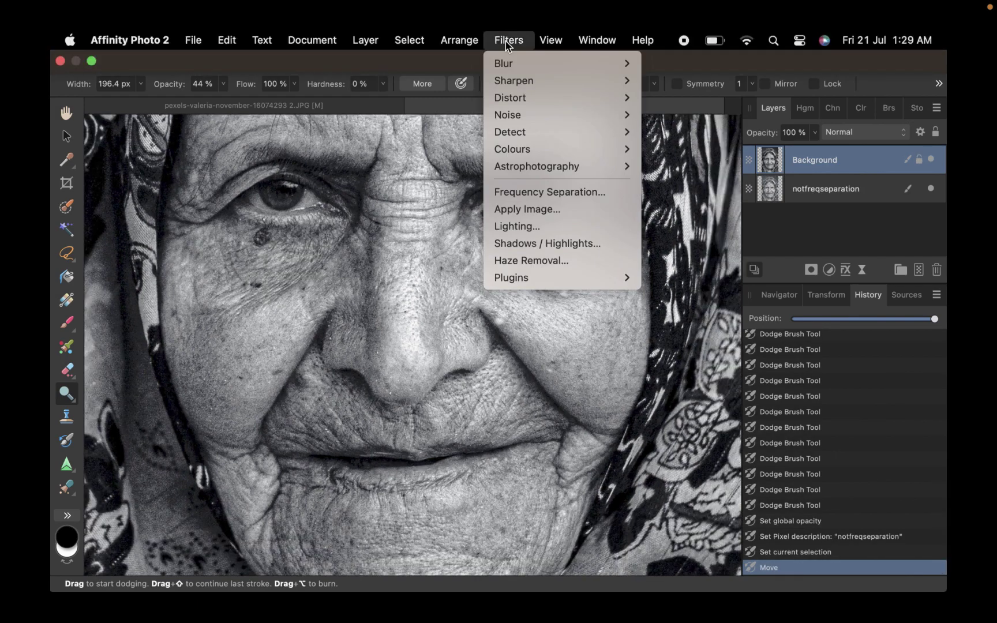
Apply Frequency Separation to the portrait with a blur radius of about 17 px.
left_click(535, 191)
left_click_drag(522, 477, 550, 476)
key("Return")
Dodge the left cheek and under the right eye on Low Frequency, then show the redhead portrait.
left_click(802, 191)
mouse_move(335, 225)
left_mouse_down()
mouse_move(240, 234)
mouse_move(322, 255)
mouse_move(280, 283)
mouse_move(237, 272)
mouse_move(244, 251)
mouse_move(269, 236)
mouse_move(230, 239)
mouse_move(324, 235)
mouse_move(312, 265)
left_mouse_up()
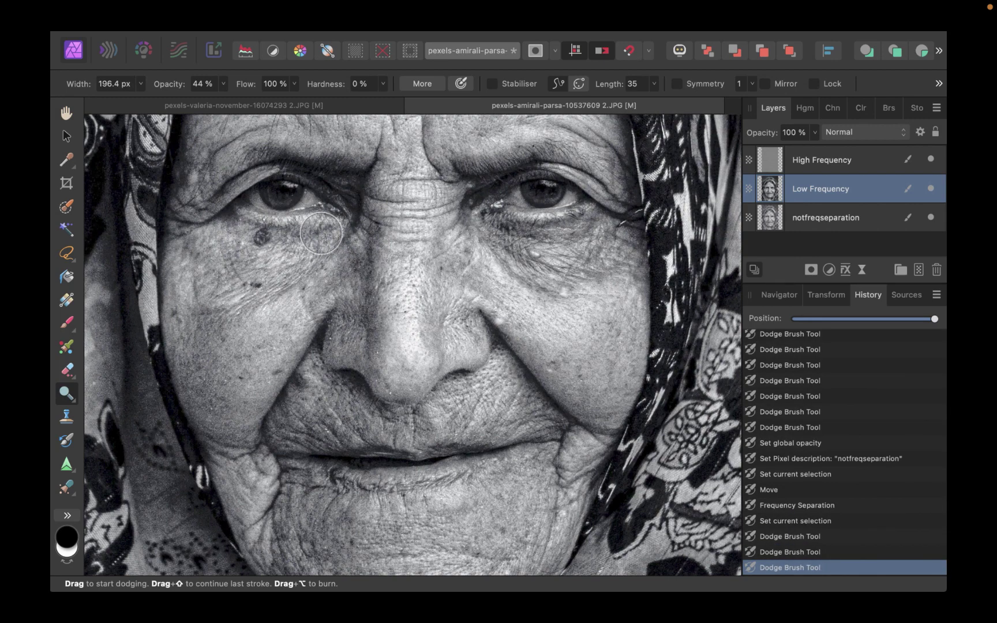
left_click_drag(488, 234, 618, 228)
mouse_move(541, 242)
left_mouse_down()
mouse_move(502, 245)
mouse_move(612, 225)
left_mouse_up()
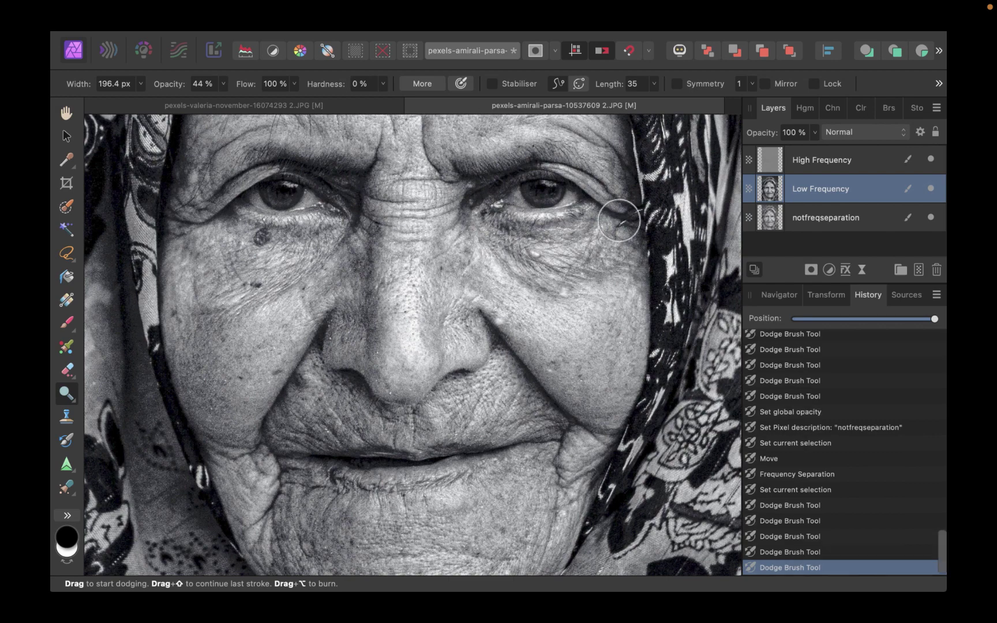
left_click(931, 160)
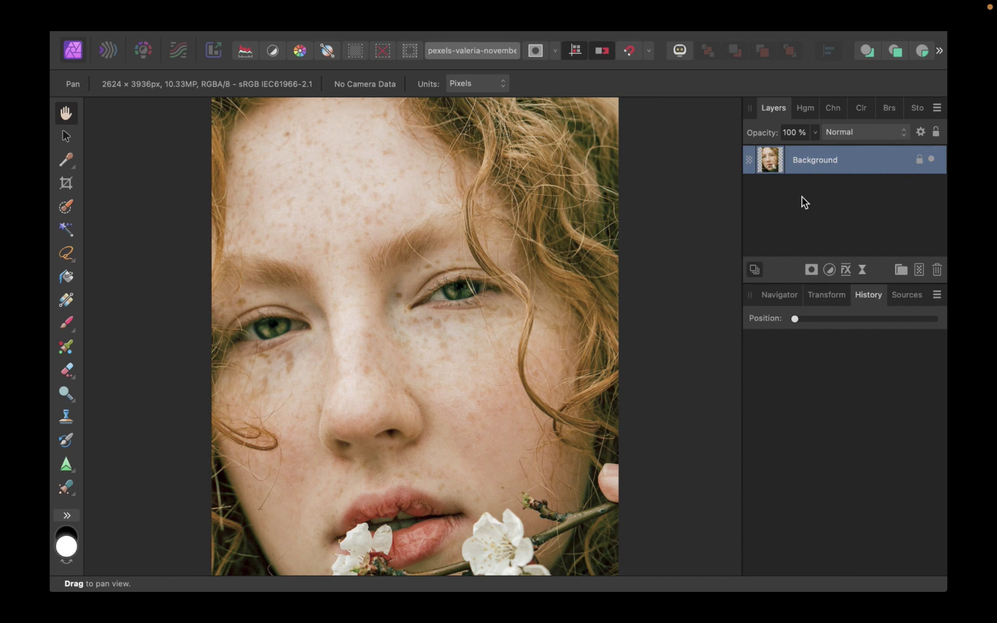
Paste a copy of the portrait and rename the lower Background layer 'Original'.
key("super+v")
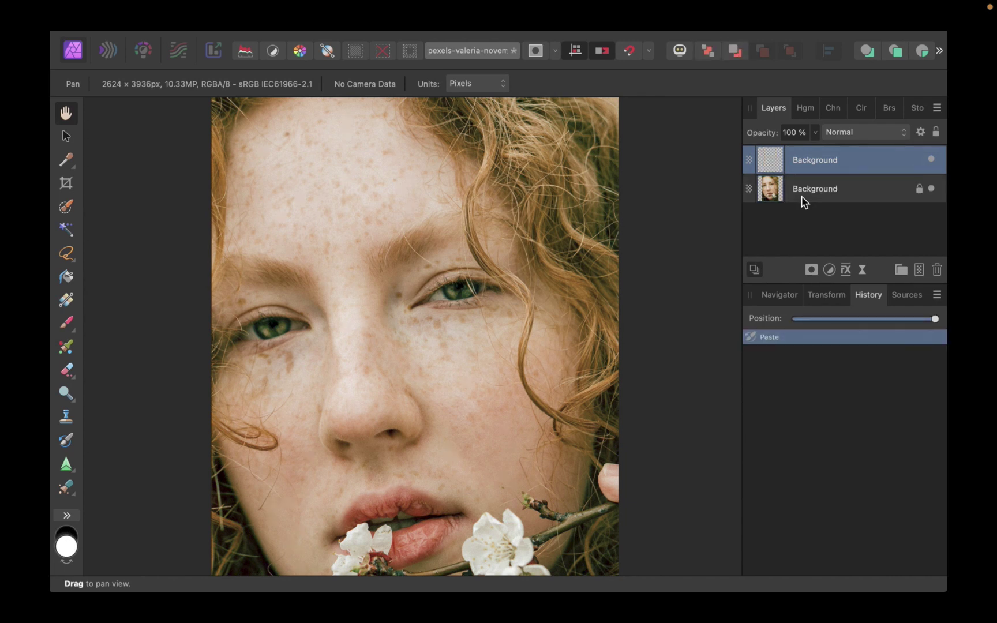
double_click(802, 189)
type("Original")
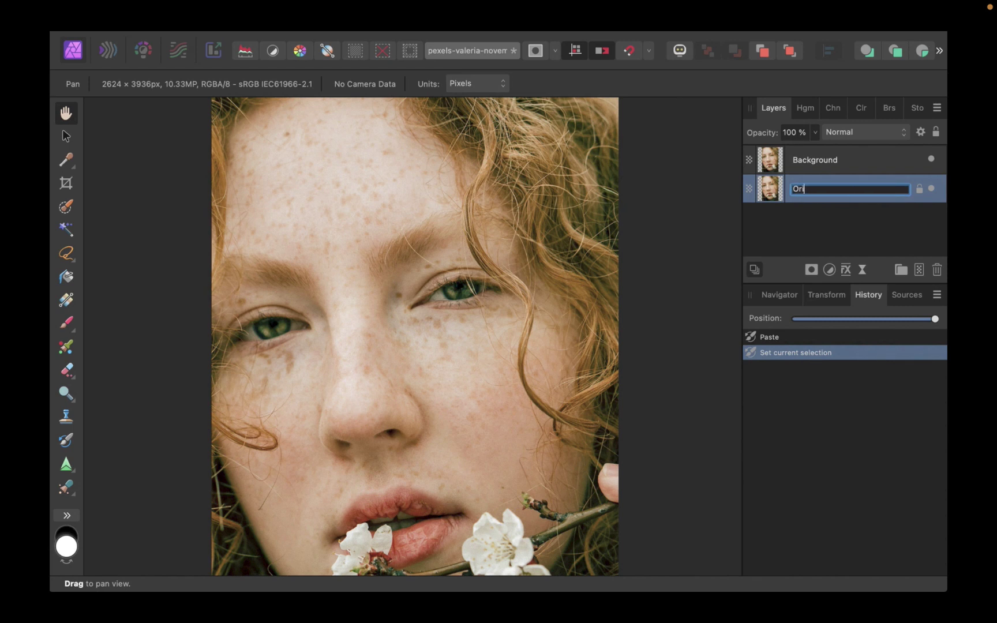
key("Return")
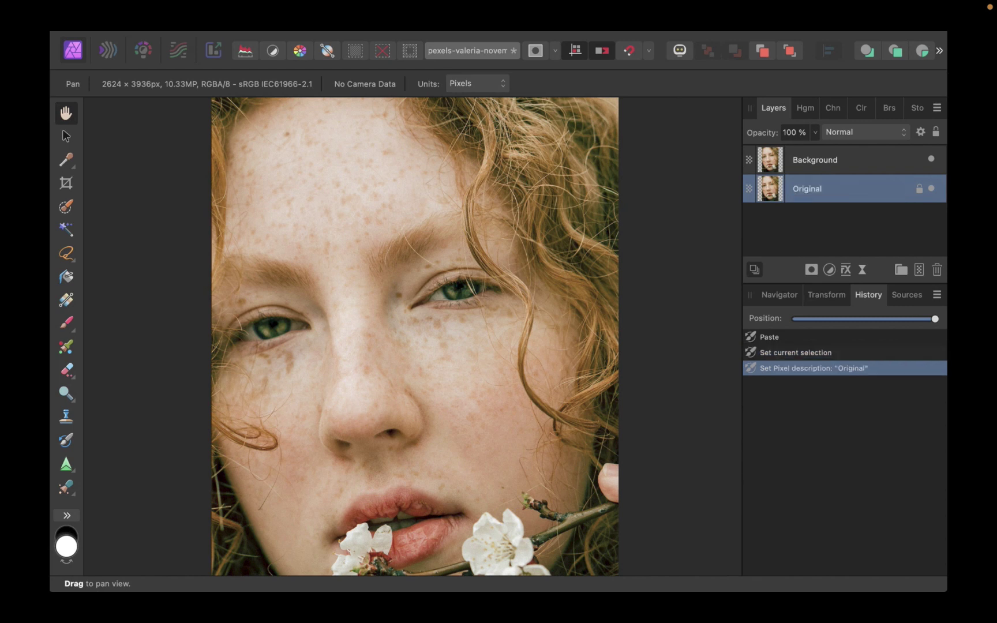
Apply Frequency Separation to the top layer with a 20.1 px radius.
left_click(814, 161)
left_click(509, 40)
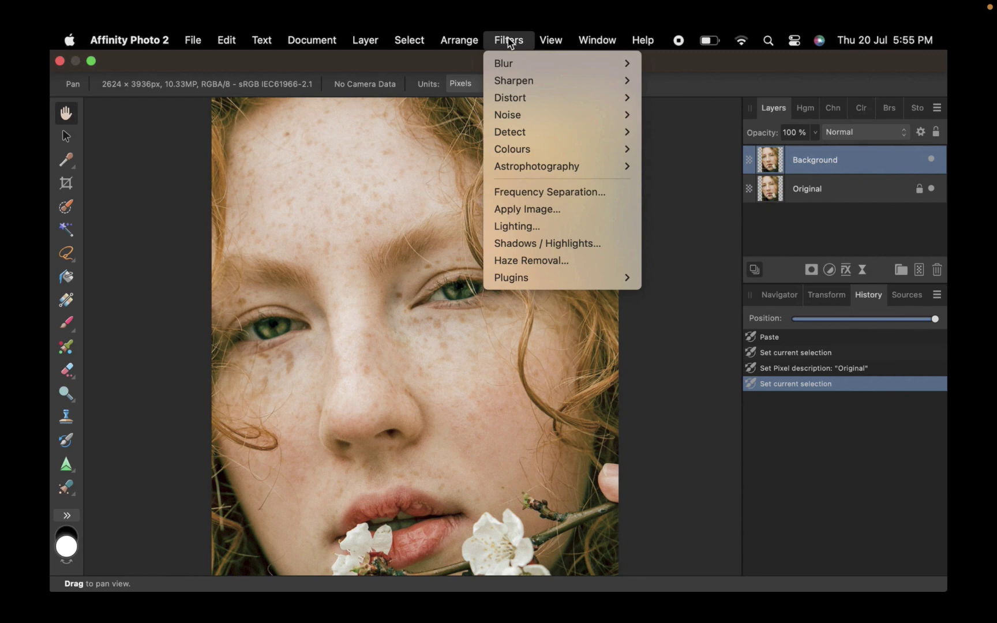
left_click(532, 192)
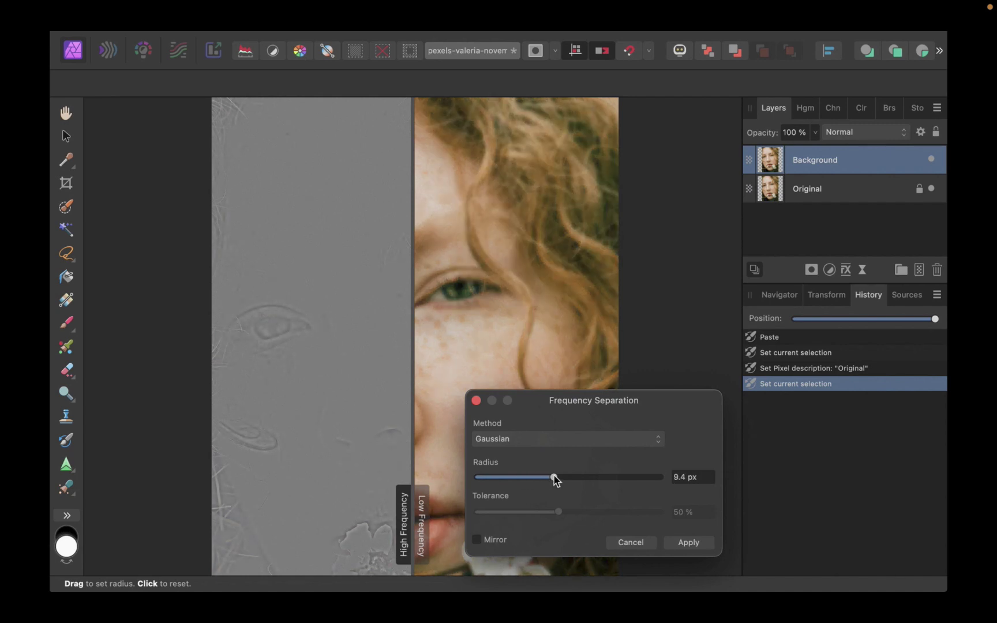
left_click_drag(556, 481, 572, 480)
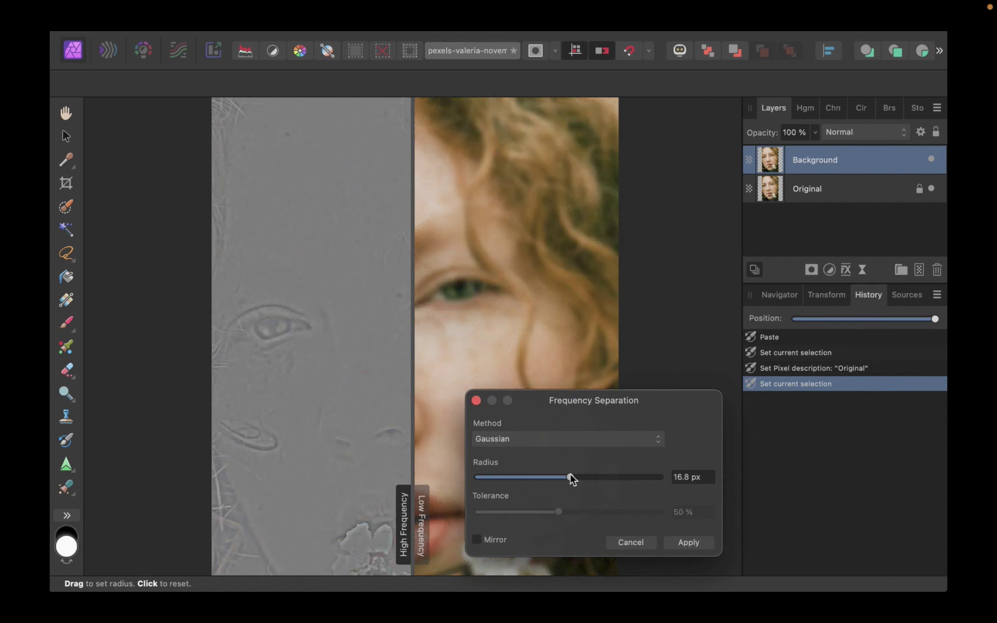
left_click_drag(572, 480, 578, 478)
left_click(696, 543)
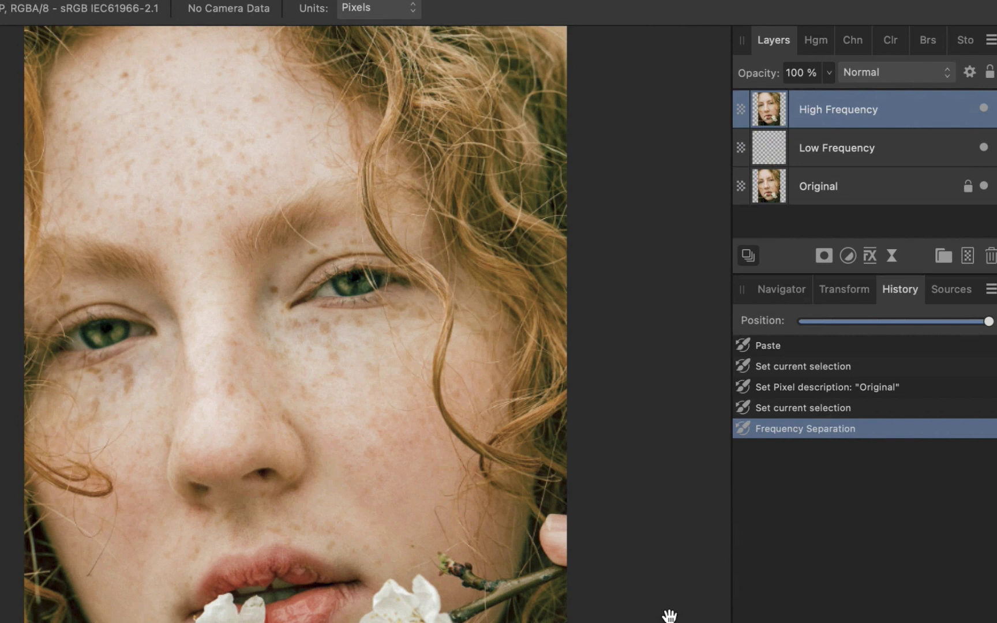
Hide the Original layer beneath the High and Low Frequency layers.
left_click(983, 186)
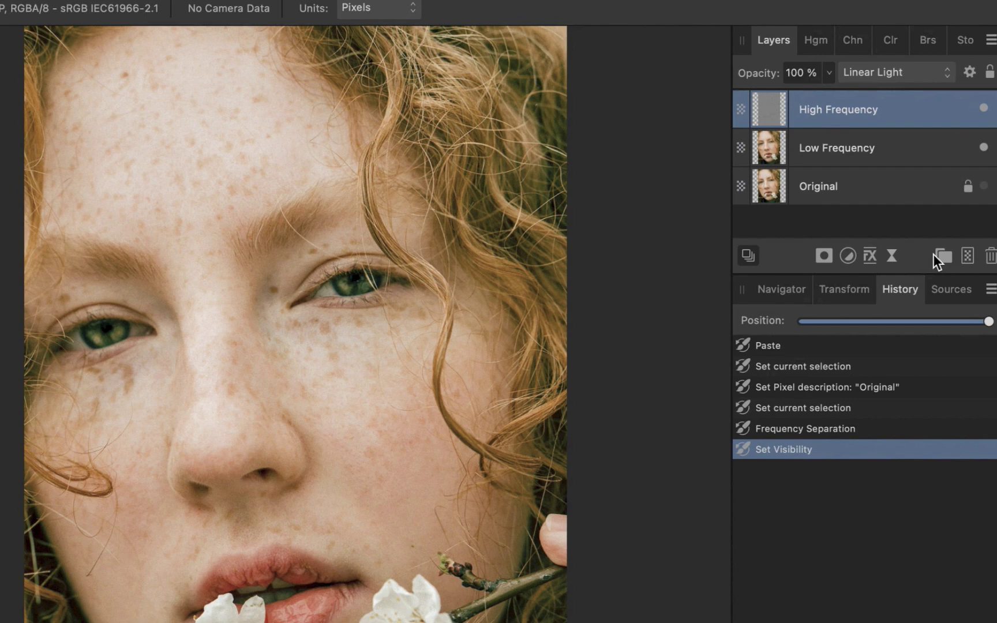
Toggle Low Frequency off and back on, then hide High Frequency to see only the blur.
left_click(984, 148)
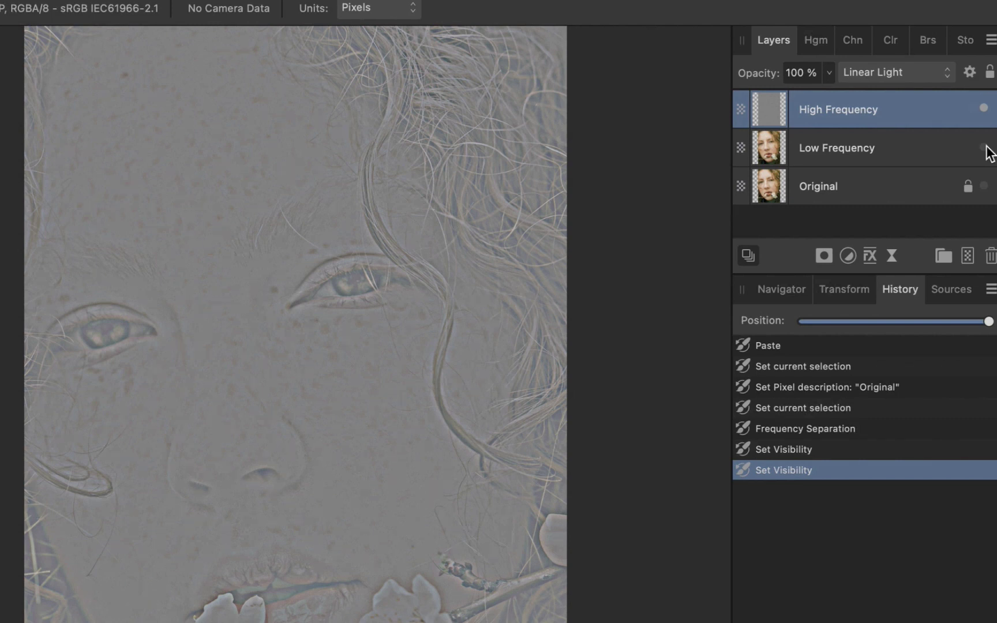
left_click(985, 148)
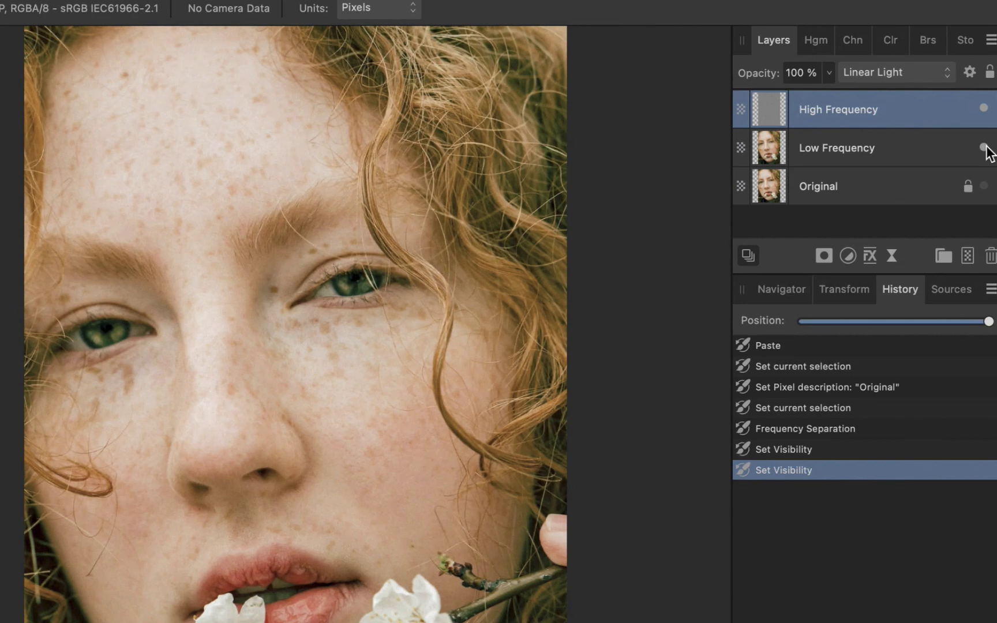
left_click(984, 109)
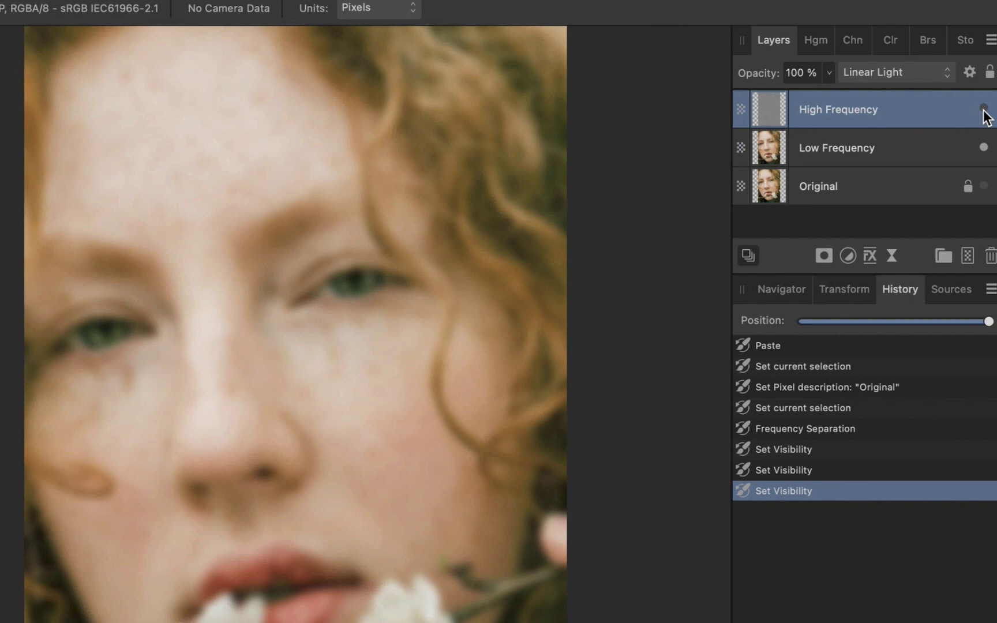
Restore High Frequency visibility and switch to the Healing Brush Tool.
left_click(984, 109)
left_click(984, 108)
left_click(984, 108)
left_click(985, 109)
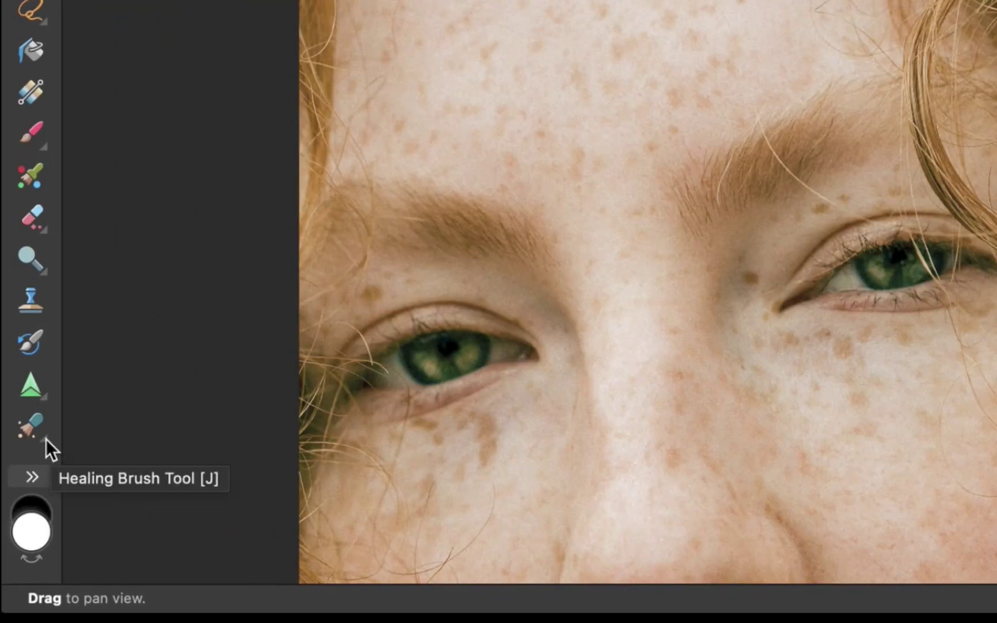
left_click(44, 437)
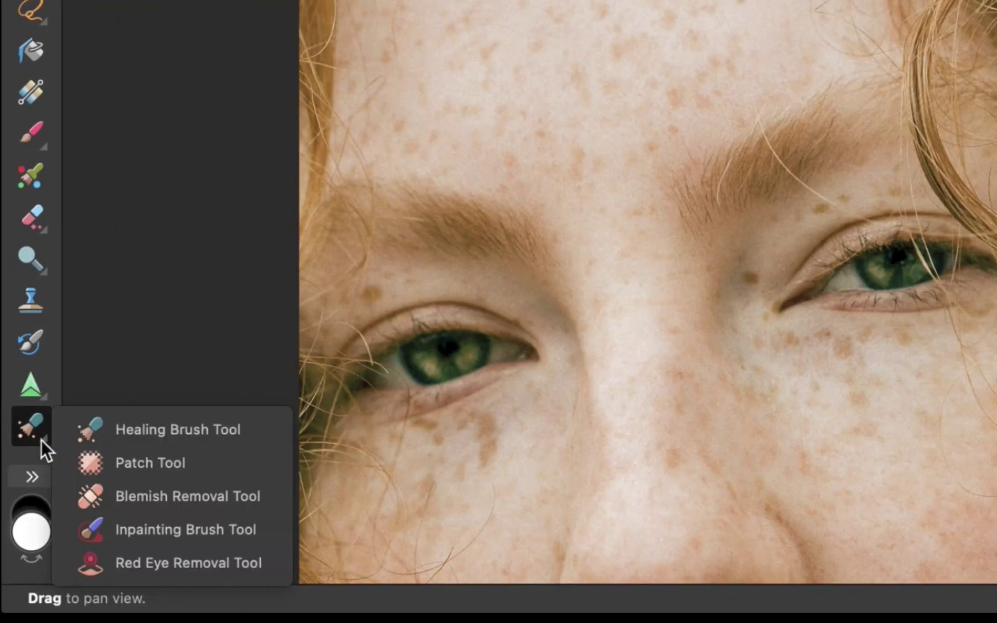
left_click(36, 439)
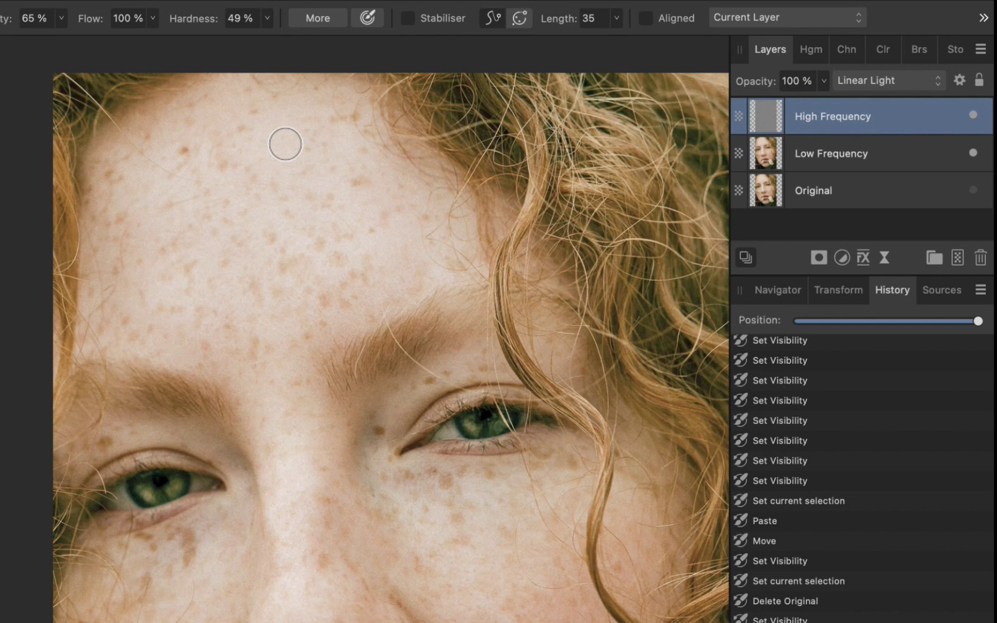
Sample clean forehead skin as the source and heal the first forehead freckles.
left_click(285, 144, "alt")
left_click(287, 197)
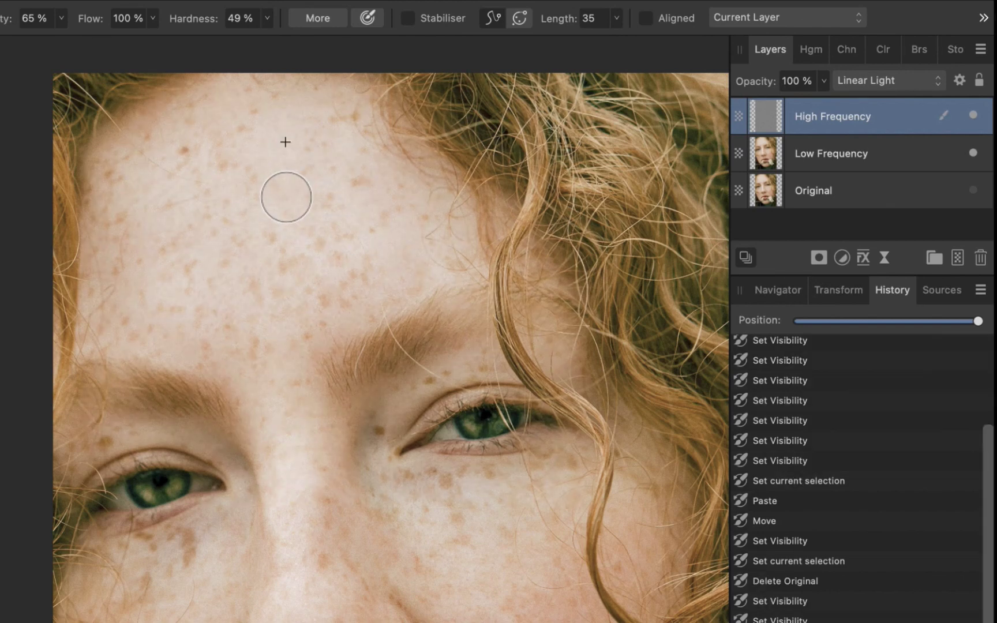
left_click(319, 202)
left_click(205, 160)
left_click(193, 179)
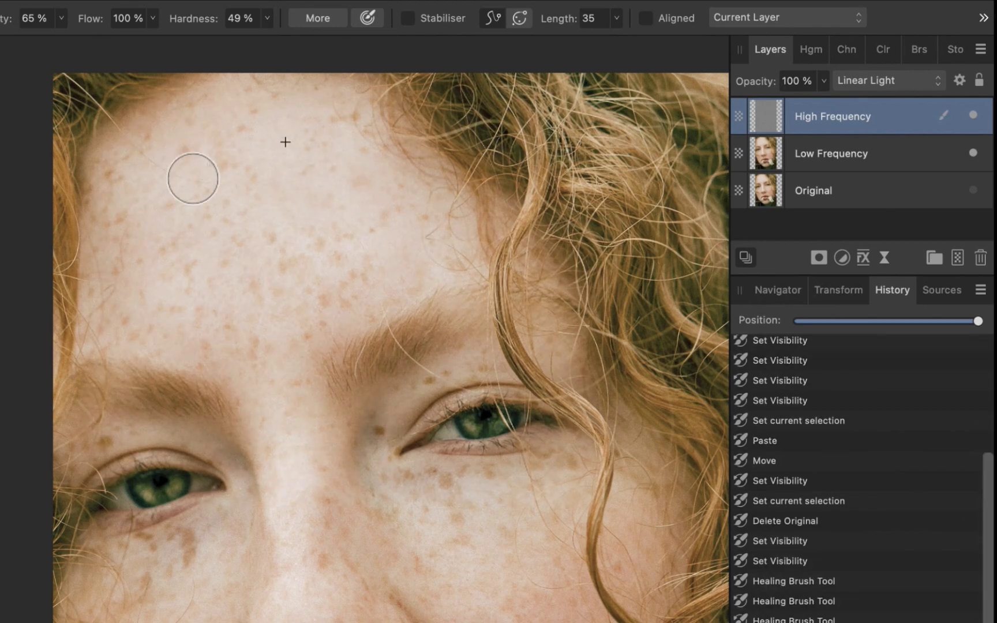
left_click(174, 214)
left_click(219, 214)
left_click(169, 300)
left_click(323, 299)
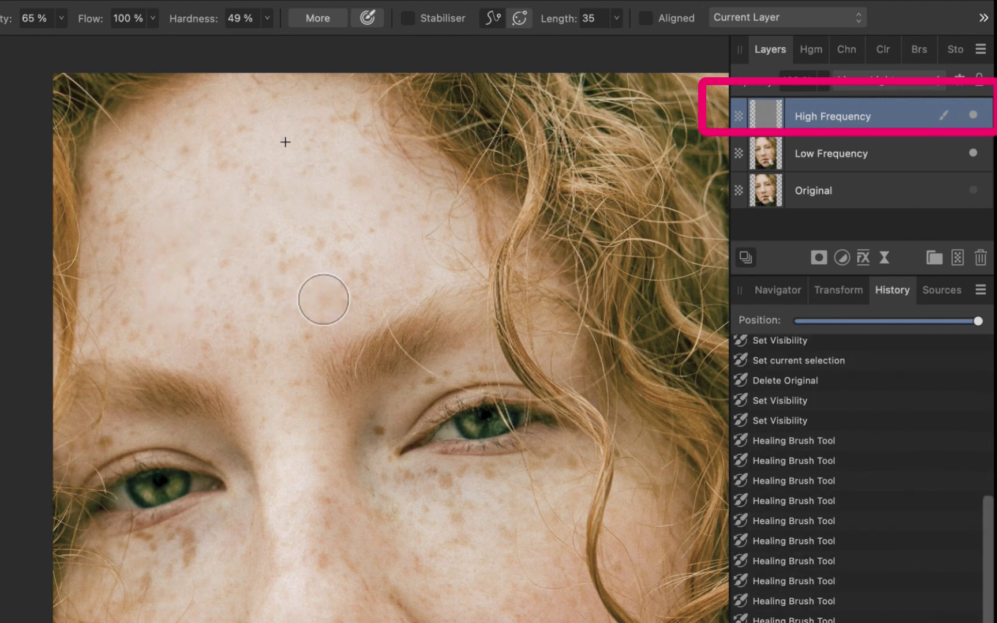
Heal the remaining freckles across the upper and lower forehead.
left_click(323, 240)
left_click(276, 232)
left_click(234, 340)
left_click(186, 269)
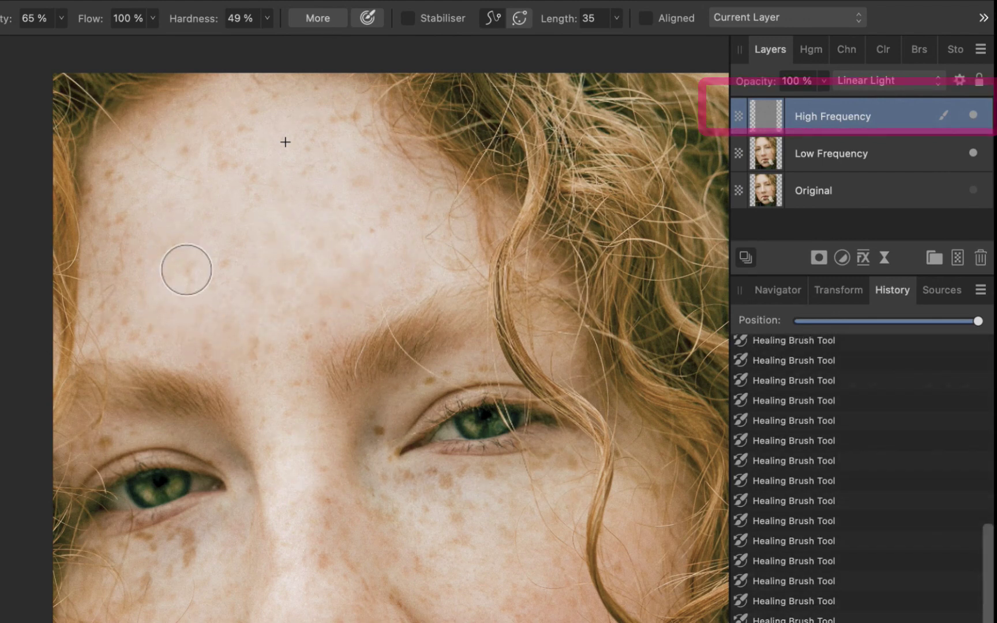
left_click(112, 267)
left_click(120, 178)
left_click(190, 151)
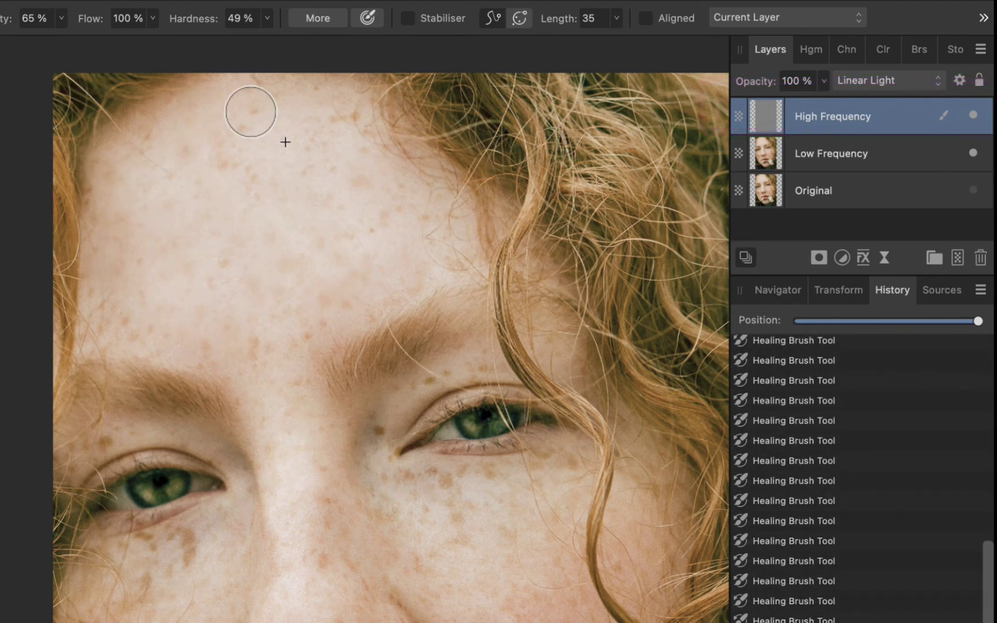
left_click(287, 343)
left_click(338, 311)
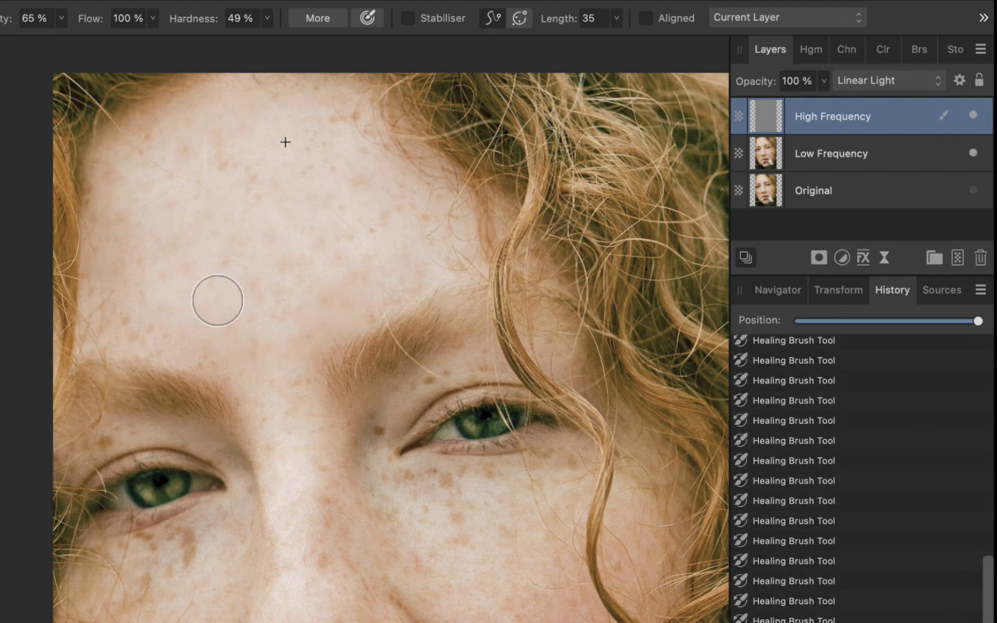
With Low Frequency hidden, heal spots around the eye, on the cheek, forehead and beside the nose.
left_click(974, 154)
scroll(454, 434, "down", 3)
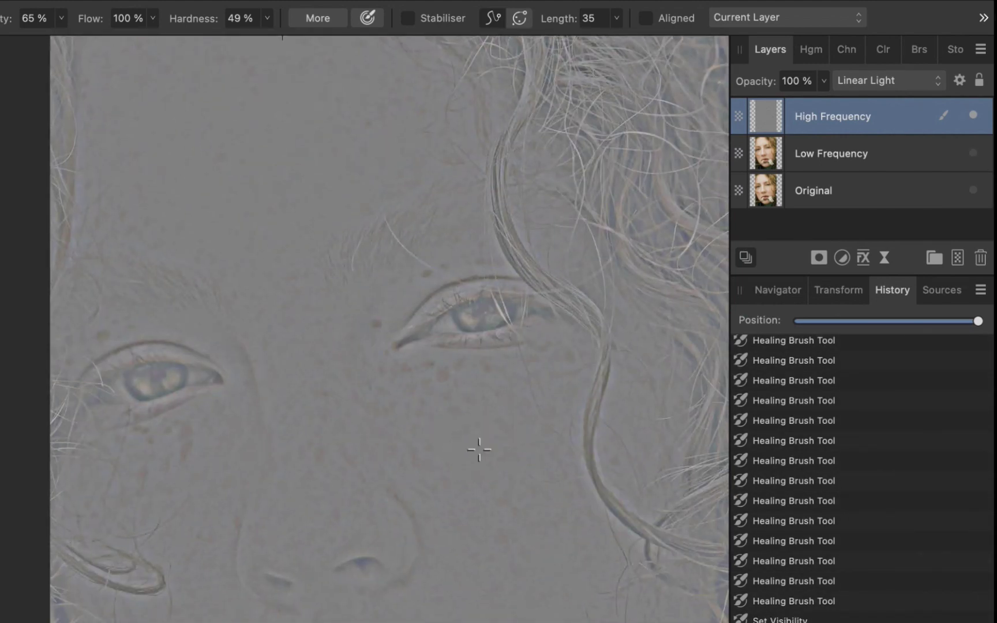
left_click(450, 400)
left_click(430, 376)
left_click(404, 355)
left_click(366, 319)
left_click(175, 506)
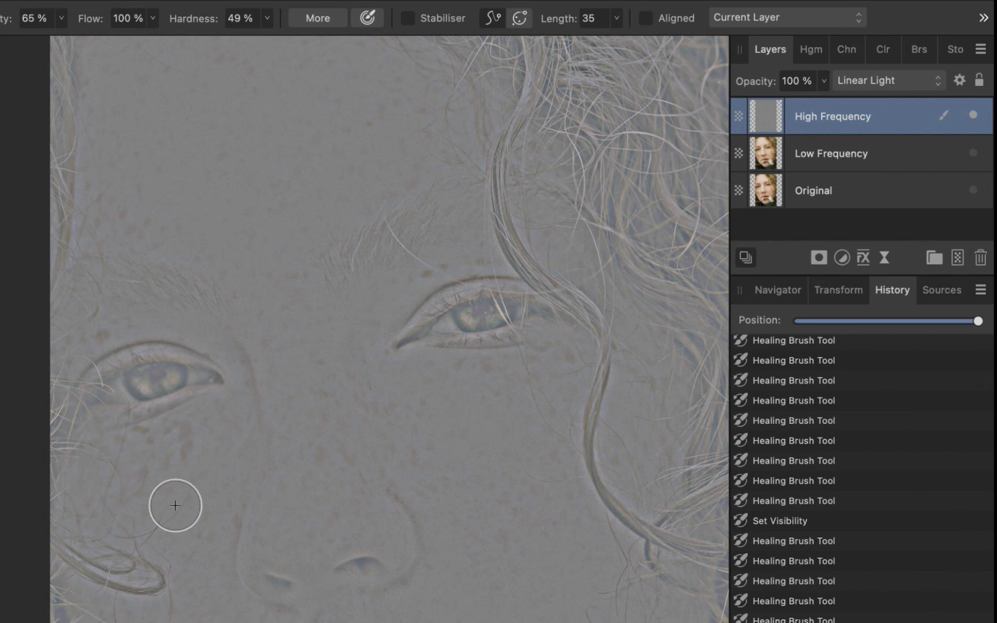
left_click(174, 459)
left_click(147, 473)
left_click(117, 490)
left_click(150, 243)
left_click(355, 282)
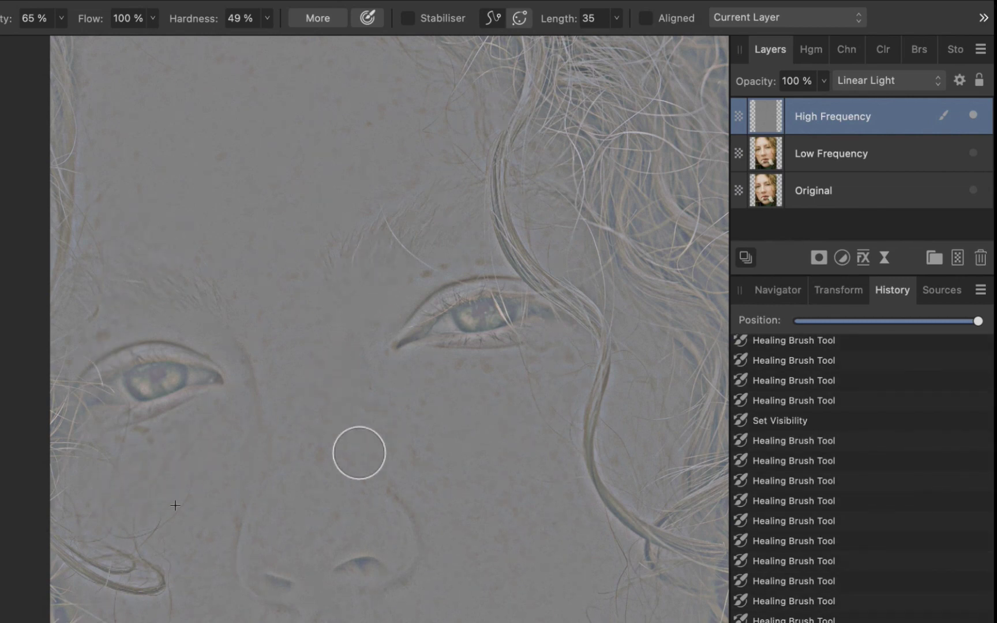
left_click(321, 516)
left_click(323, 472)
left_click(322, 445)
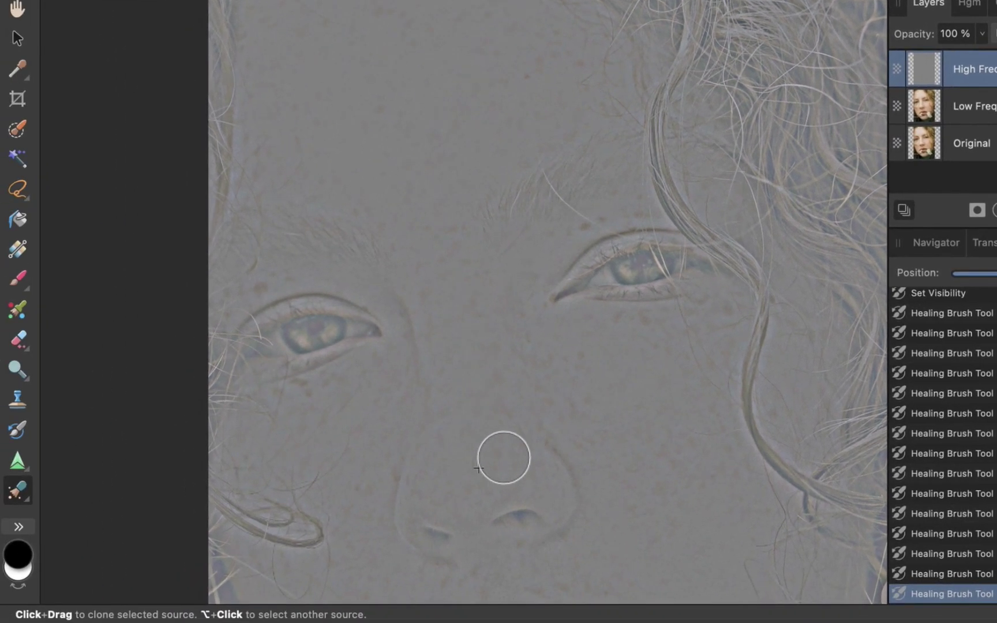
Heal another cheek spot, show Low Frequency again, and heal a forehead freckle from a new source.
scroll(579, 385, "down", 5)
left_click(579, 432)
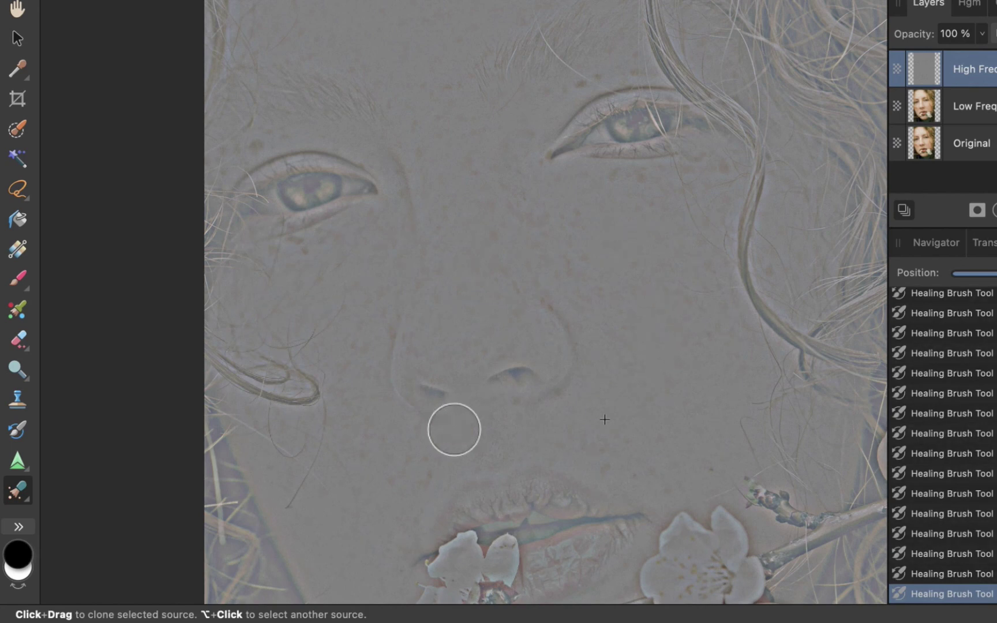
left_click(339, 510, "alt")
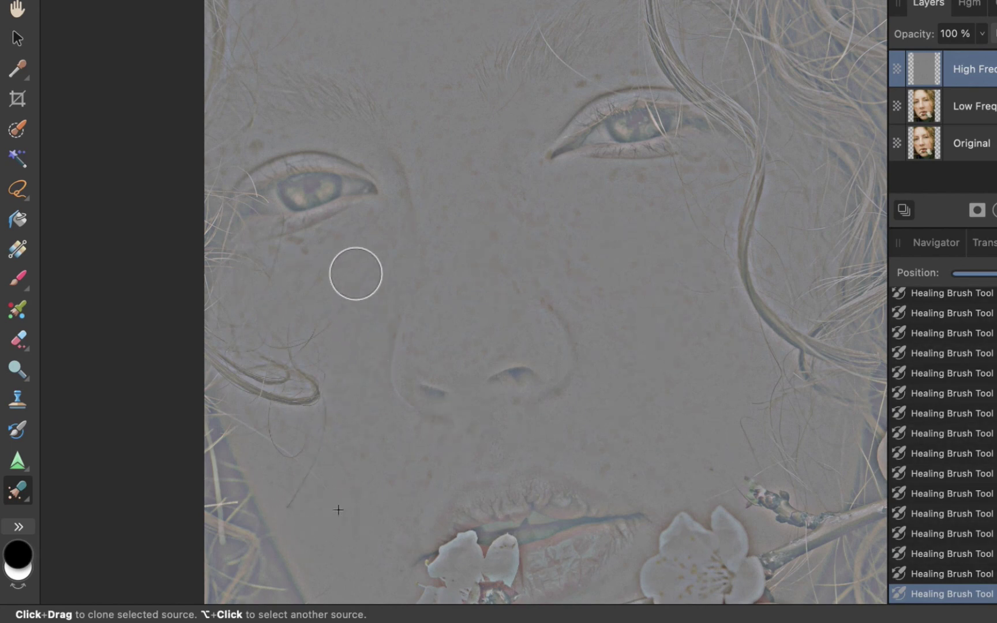
left_click(995, 144)
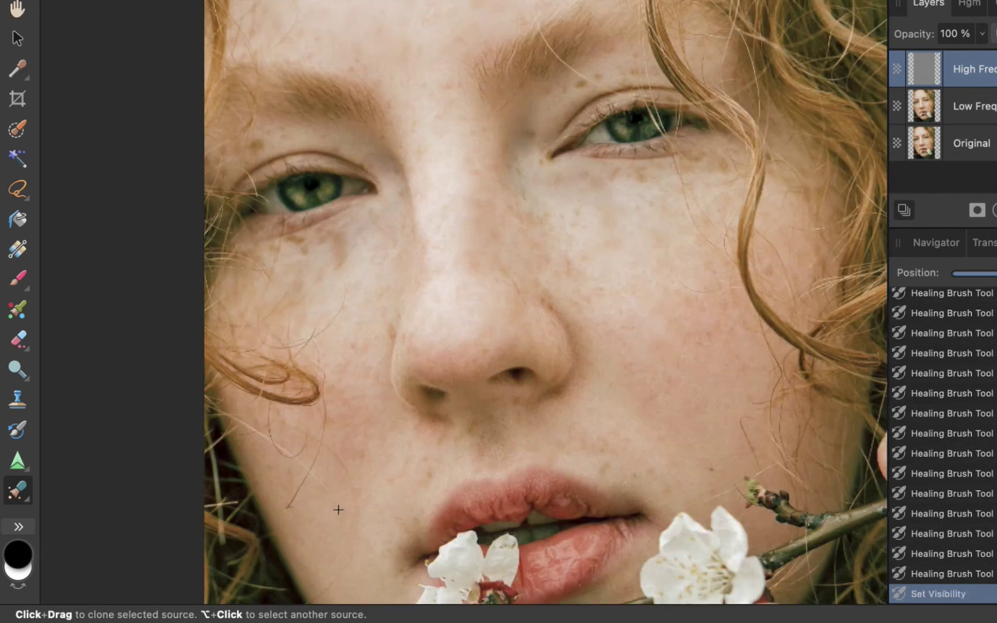
scroll(618, 310, "up", 5)
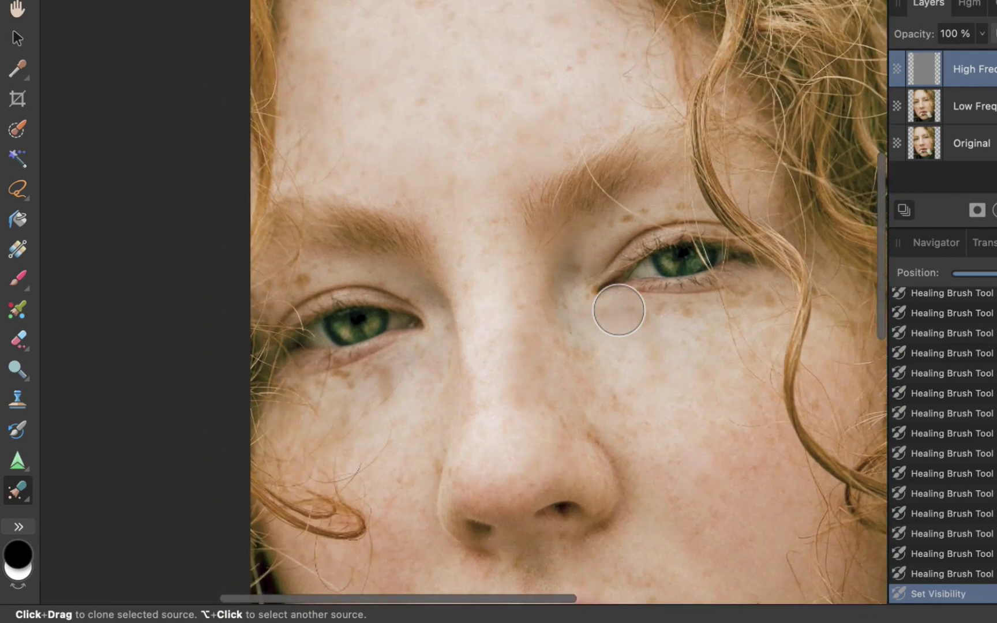
scroll(619, 309, "up", 2)
left_click(456, 111, "alt")
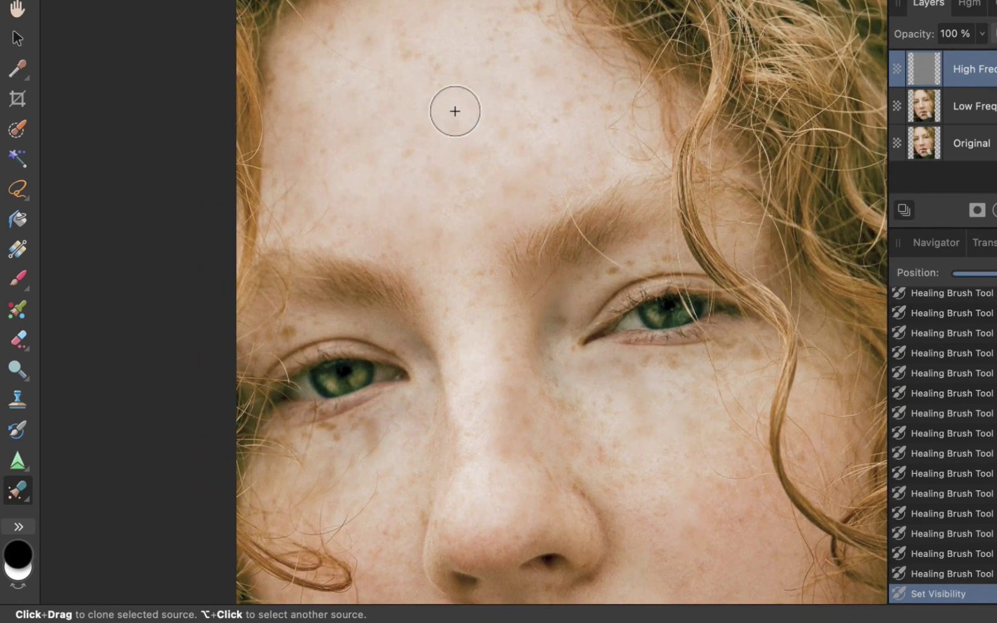
left_click(434, 63)
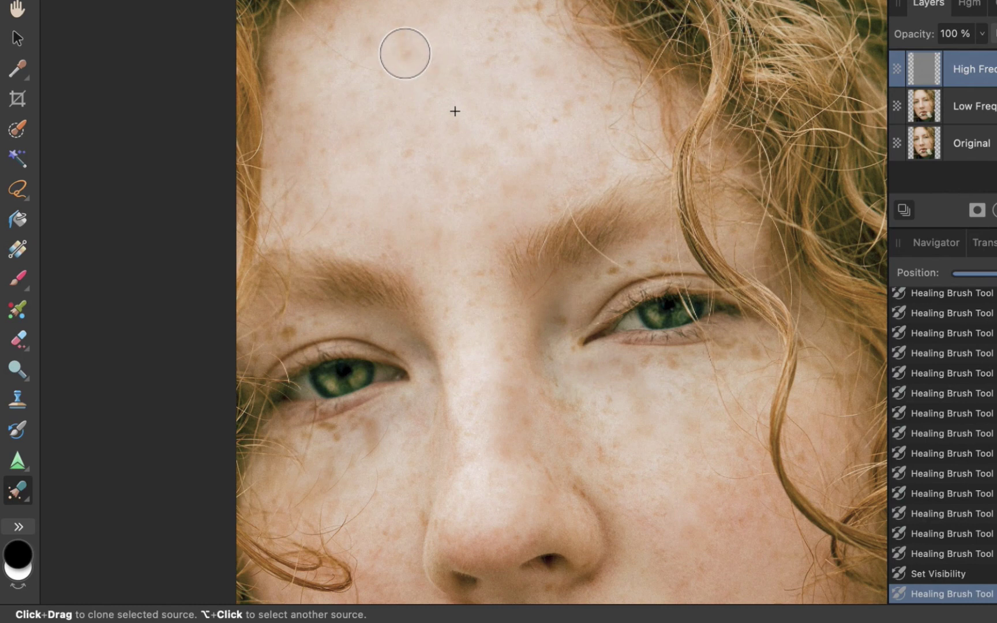
Heal one last forehead freckle, then remove two blemishes near the left brow with Blemish Removal.
left_click(403, 49)
scroll(401, 37, "left", 3)
left_click(26, 499)
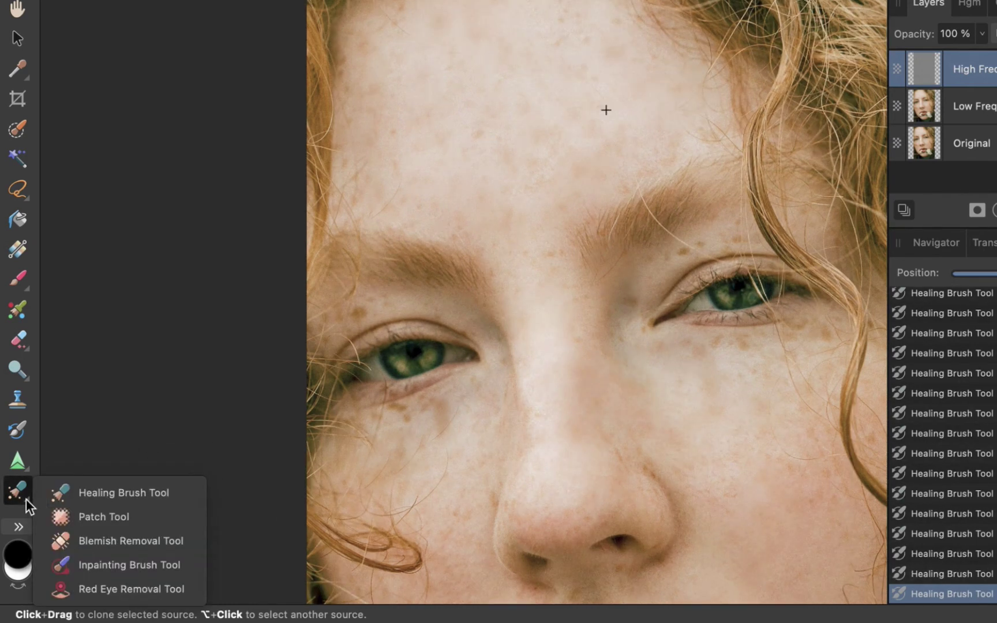
left_click(73, 546)
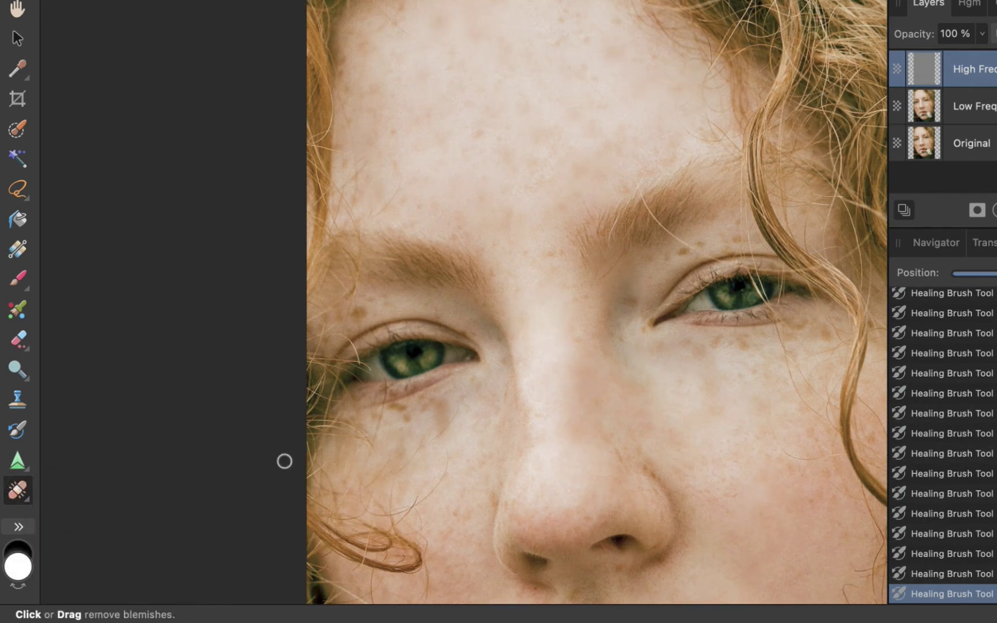
left_click(374, 306)
left_click(461, 310)
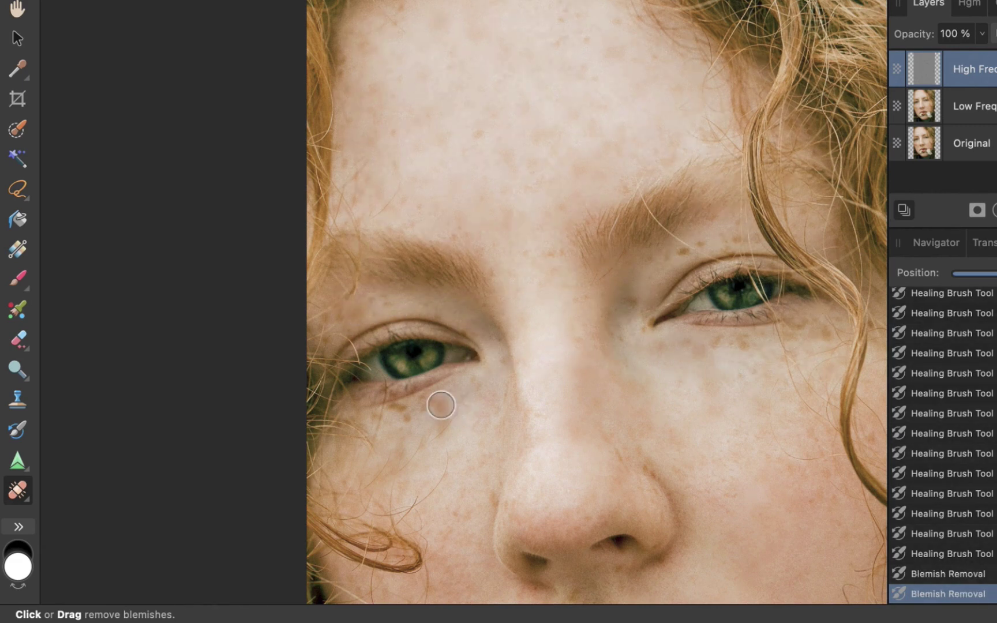
Remove five small spots under the left eye.
left_click(443, 426)
left_click(462, 419)
left_click(454, 420)
left_click(444, 421)
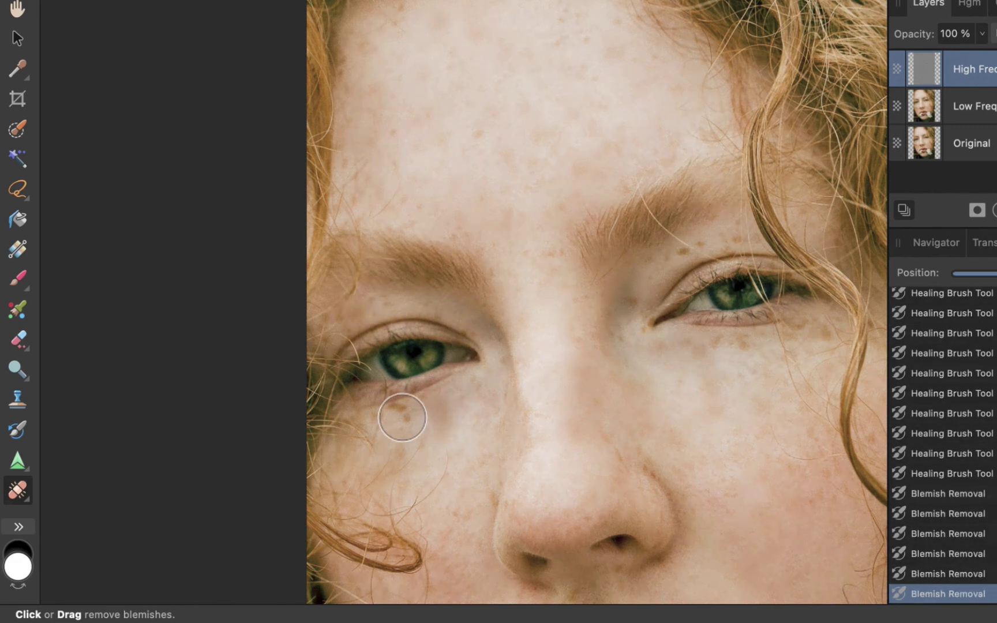
left_click(402, 418)
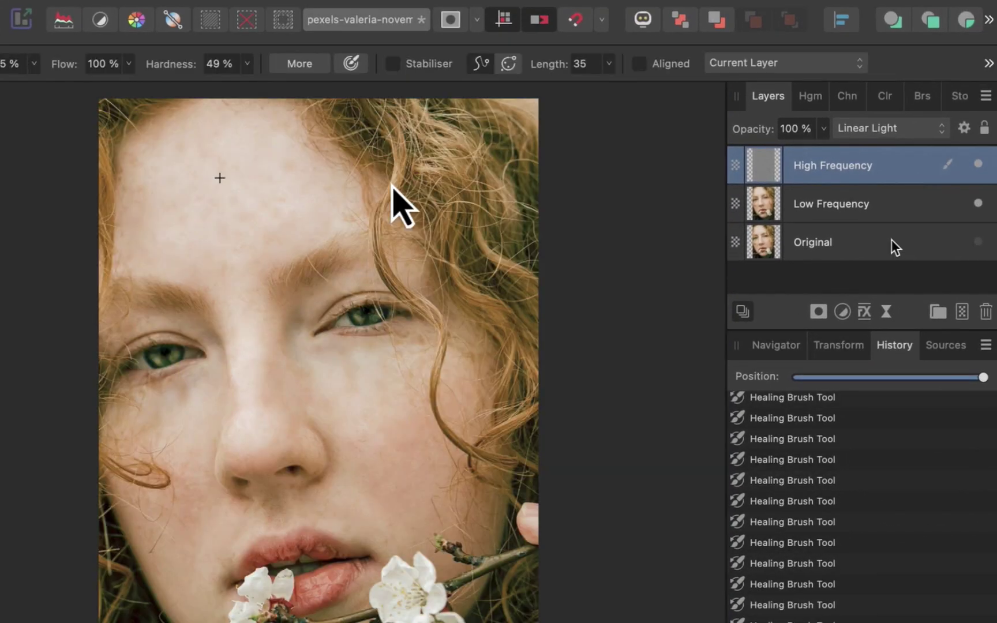
Duplicate the Original layer, move the copy to the top of the stack, and hide it.
left_click(894, 246)
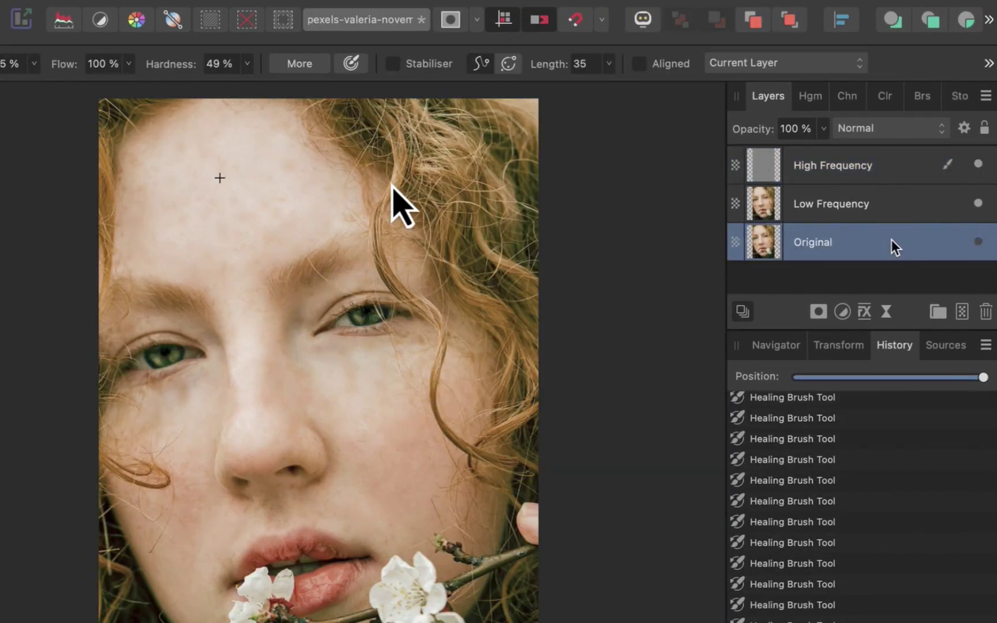
key("super+j")
left_click_drag(869, 245, 869, 151)
key("super+1")
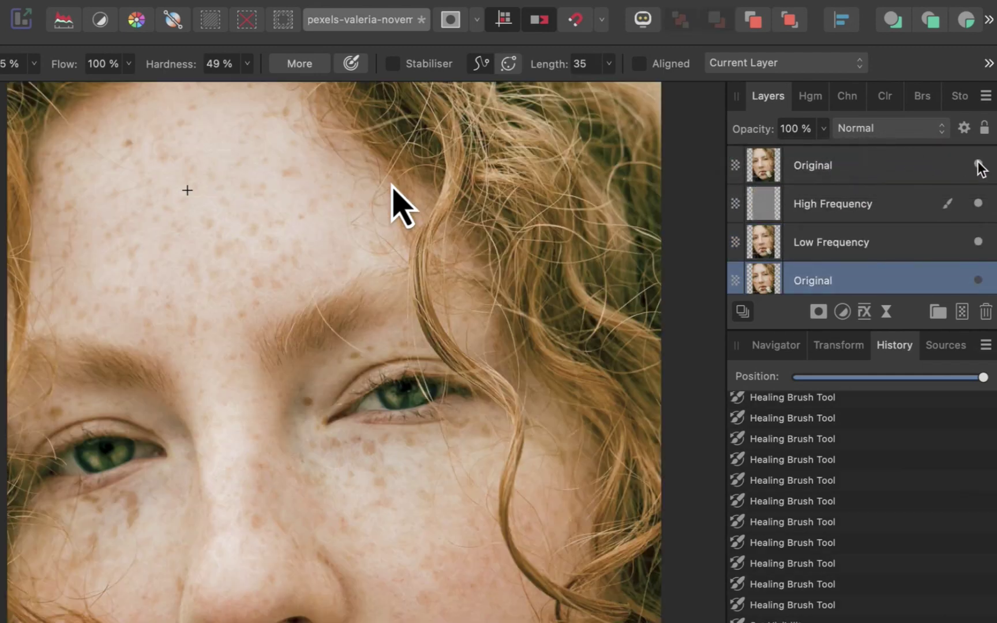
left_click(979, 165)
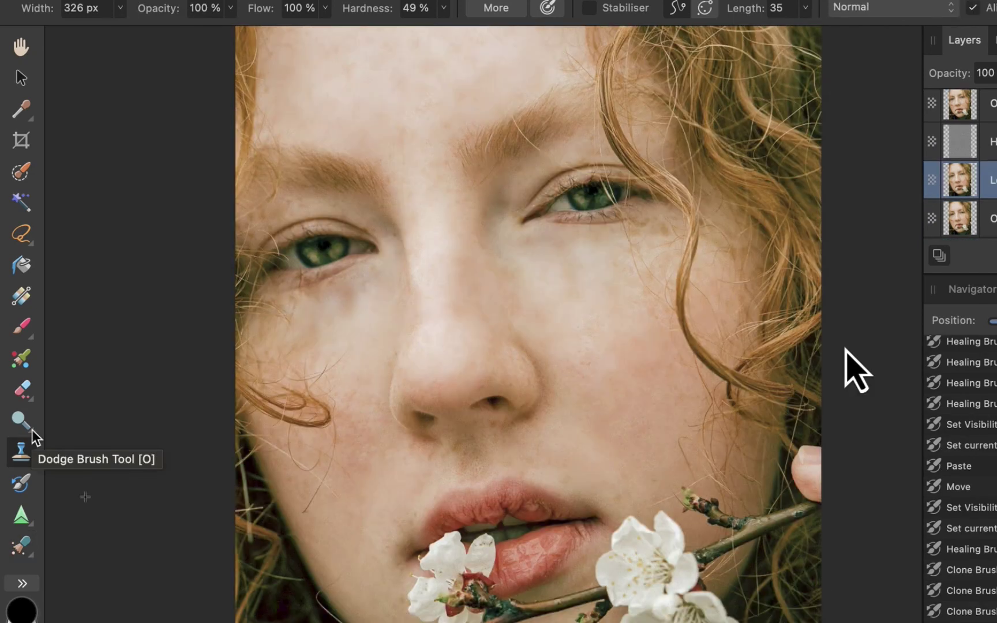
Paint Dodge Brush strokes over the green irises on the Low Frequency layer.
left_click(32, 431)
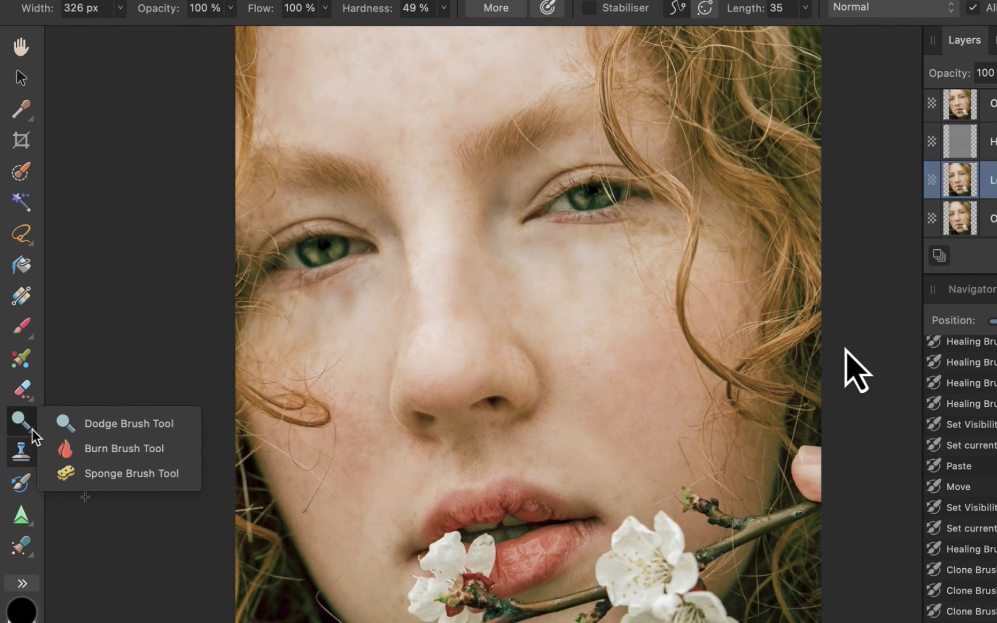
left_click(88, 426)
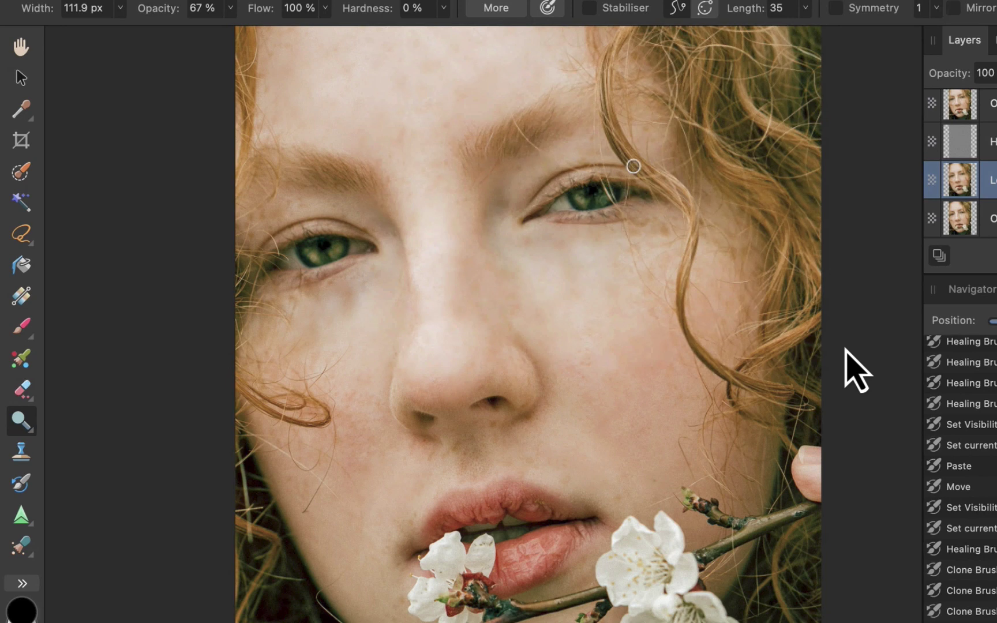
scroll(633, 166, "up", 5)
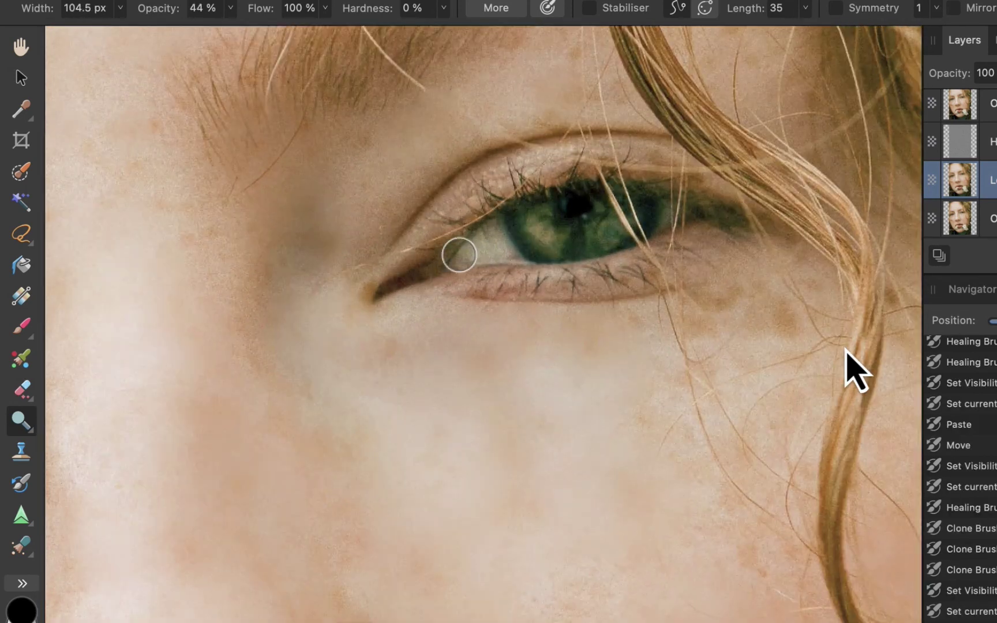
mouse_move(596, 230)
left_mouse_down()
mouse_move(599, 203)
mouse_move(578, 206)
mouse_move(580, 227)
mouse_move(659, 207)
mouse_move(606, 237)
mouse_move(568, 240)
mouse_move(581, 201)
mouse_move(439, 262)
mouse_move(499, 228)
mouse_move(539, 246)
mouse_move(673, 220)
mouse_move(548, 211)
mouse_move(452, 263)
mouse_move(591, 233)
mouse_move(583, 195)
mouse_move(643, 223)
mouse_move(654, 205)
left_mouse_up()
scroll(654, 205, "down", 5)
scroll(477, 328, "up", 5)
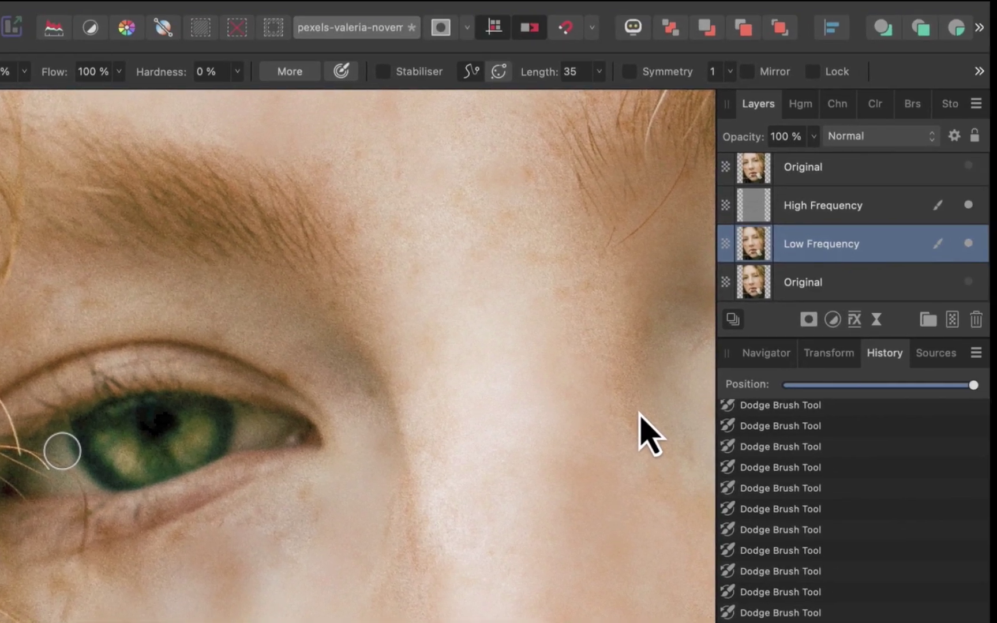
Add an HSL Shift adjustment, sample the eye colour, and raise Saturation Shift to 52%.
key("super+minus")
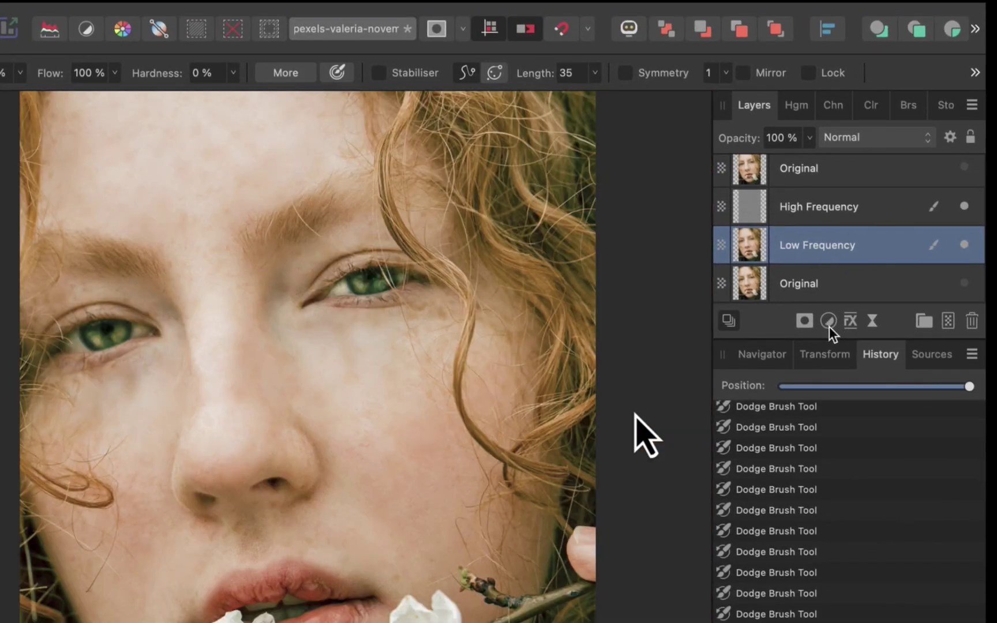
left_click(830, 323)
left_click(831, 387)
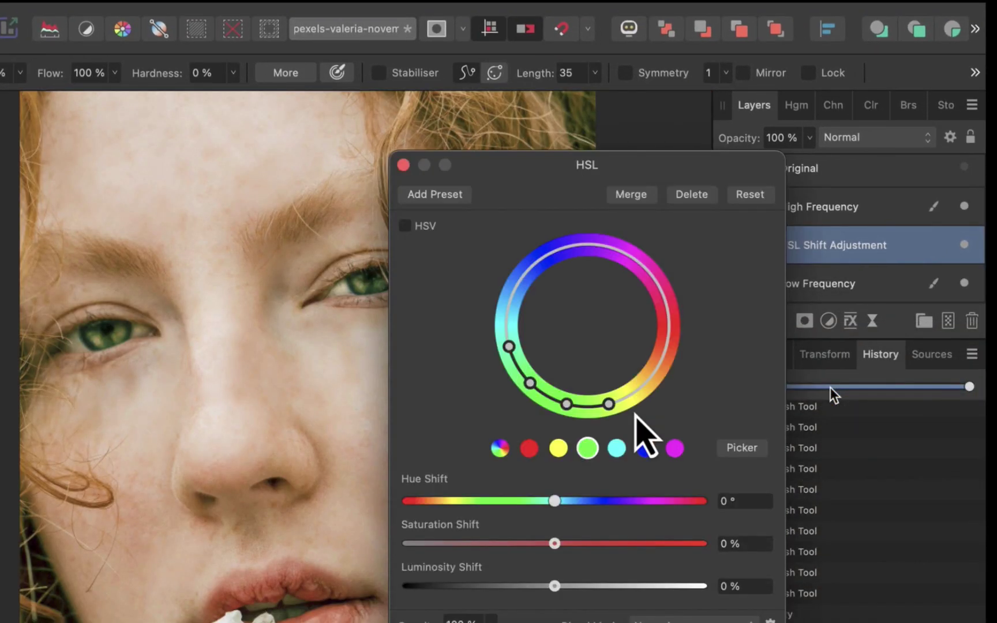
left_click_drag(719, 166, 890, 151)
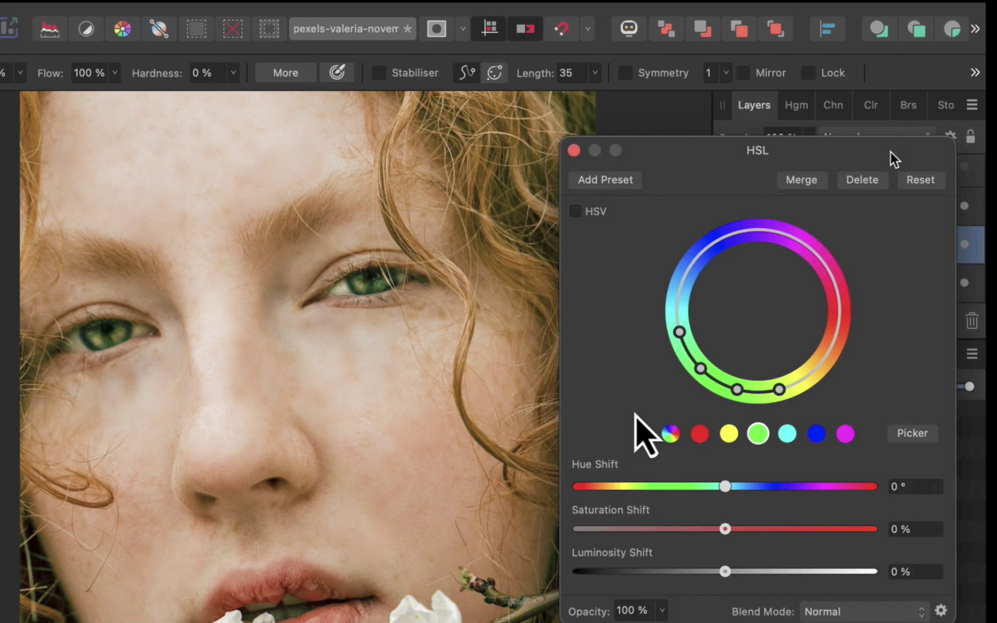
left_click_drag(891, 151, 894, 153)
left_click(931, 435)
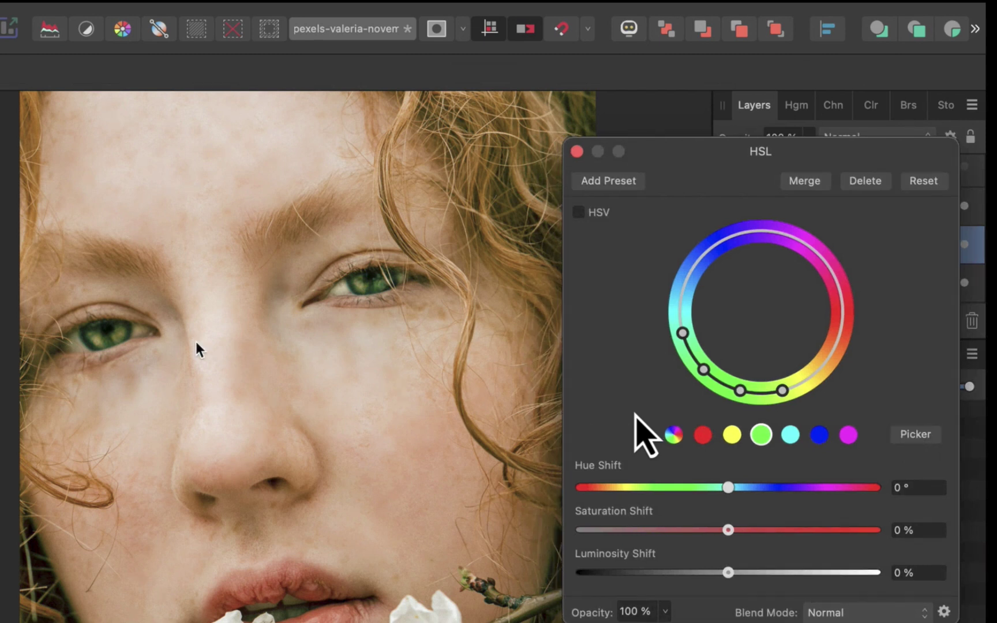
left_click(120, 334)
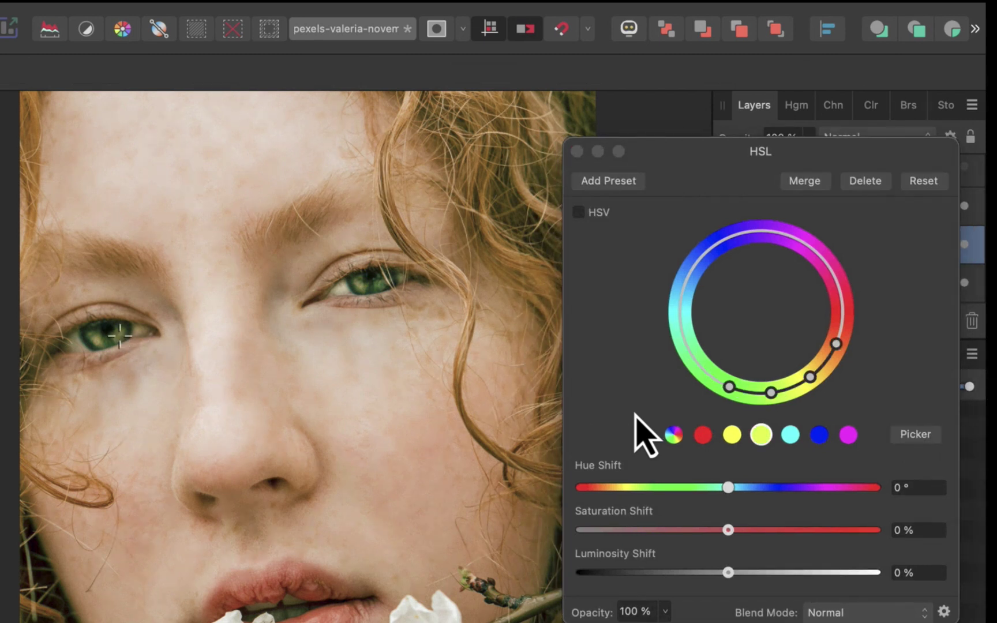
left_click_drag(728, 531, 805, 531)
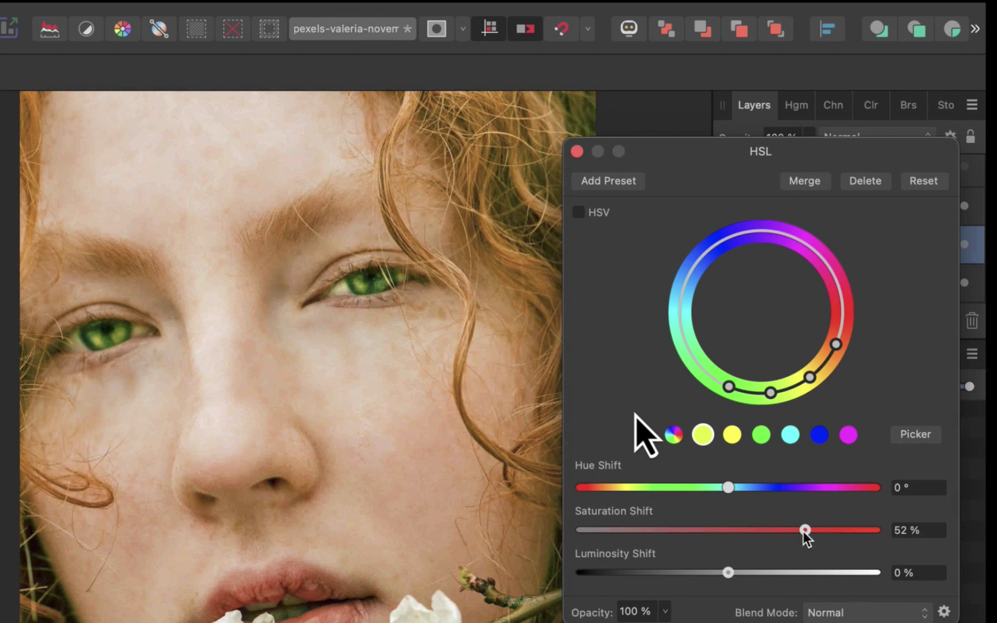
Lower the HSL Shift adjustment's opacity to 66%, then hide the top Original layer to compare.
left_click(576, 151)
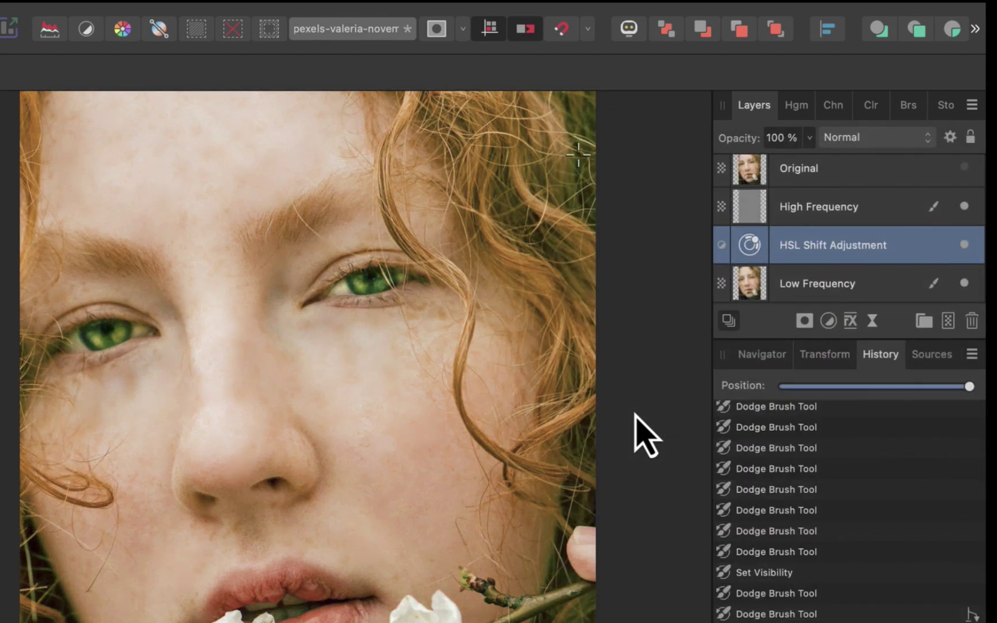
left_click(810, 138)
left_click_drag(808, 156, 749, 177)
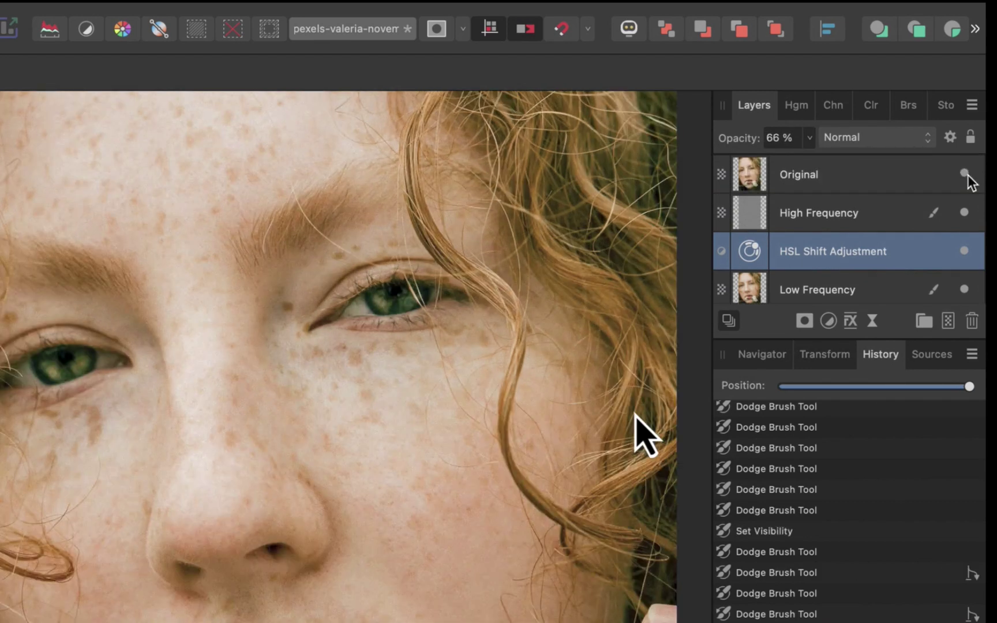
left_click(965, 174)
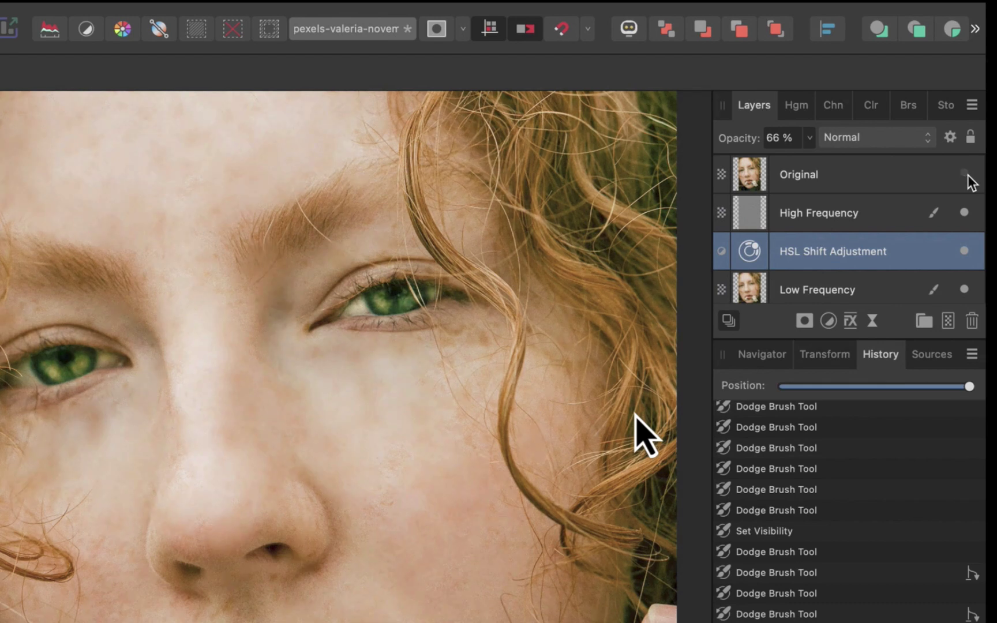